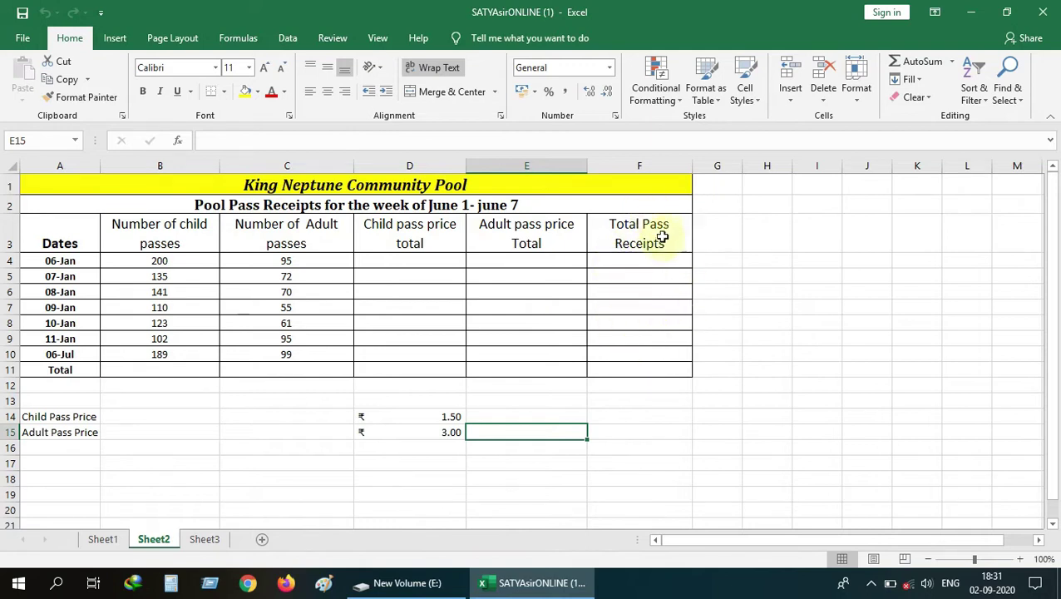
Change the column header in F3 to "Total Pass Revenue"
{"action": "left_click", "coordinate": [658, 238]}
{"action": "double_click", "coordinate": [670, 239]}
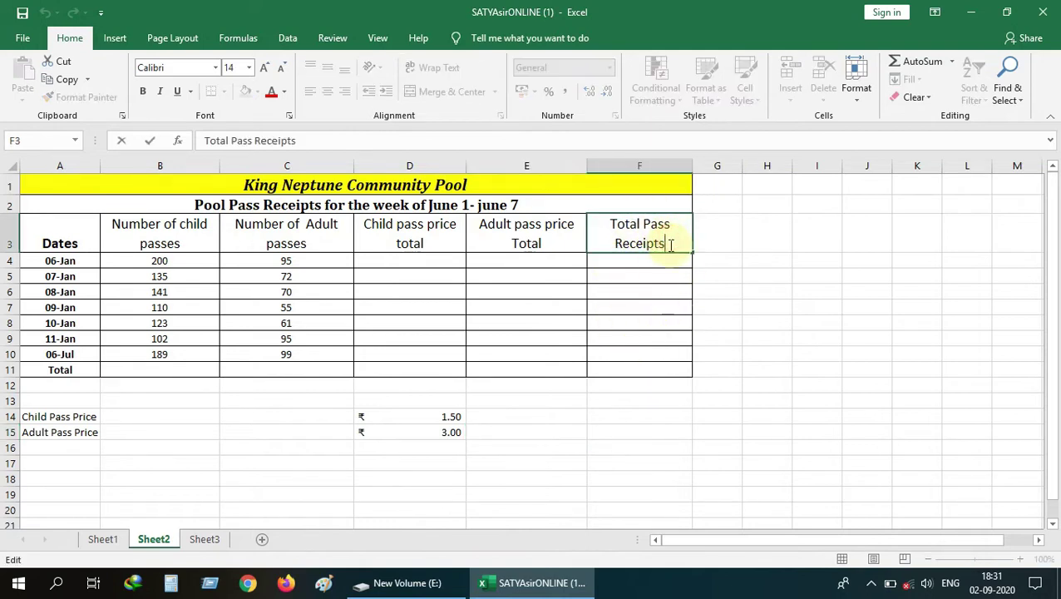
{"action": "double_click", "coordinate": [670, 241]}
{"action": "type", "text": "Revenue"}
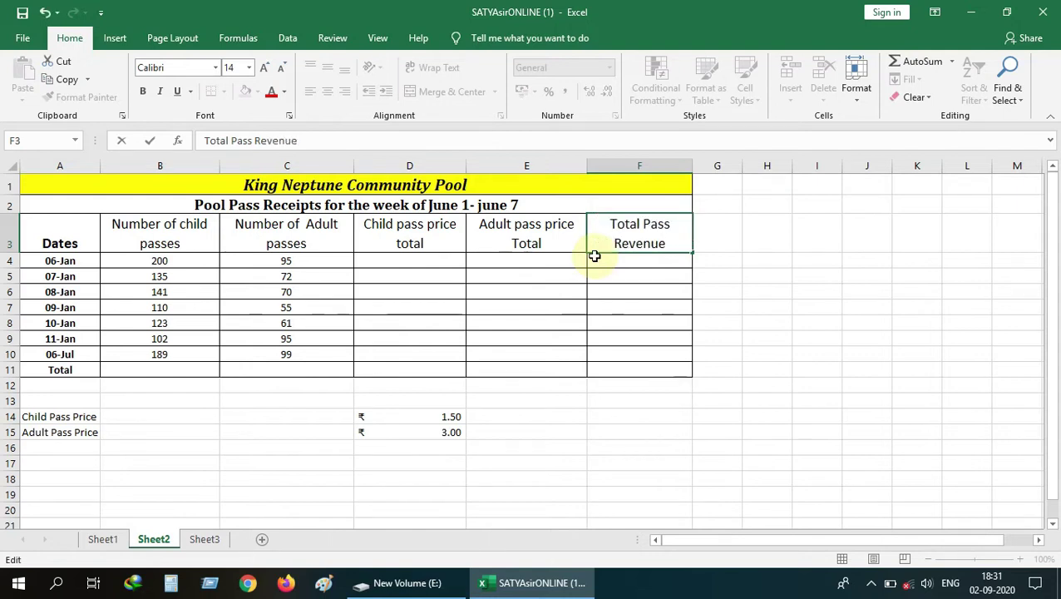
{"action": "left_click", "coordinate": [186, 397]}
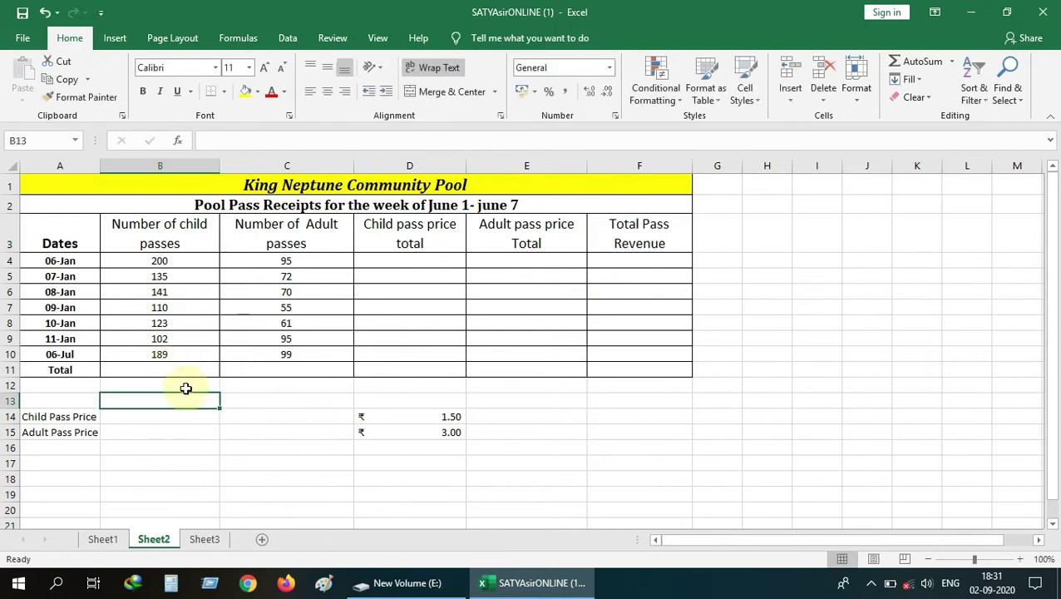
{"action": "left_click", "coordinate": [167, 368]}
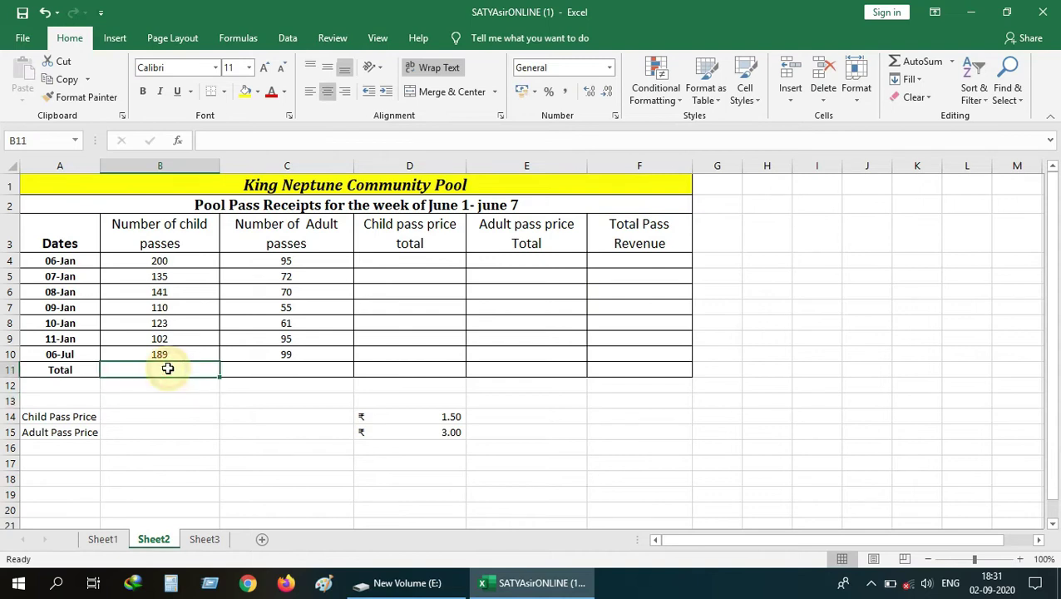
{"action": "left_click", "coordinate": [302, 373]}
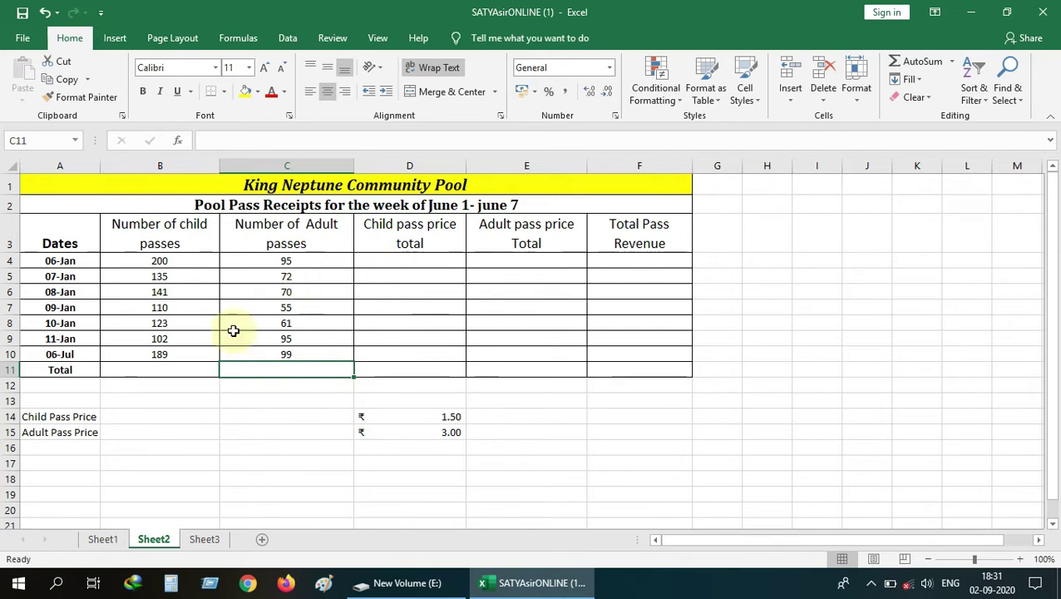
Fill the header row A3:F3 with light green
{"action": "left_click_drag", "start_coordinate": [671, 250], "coordinate": [69, 234]}
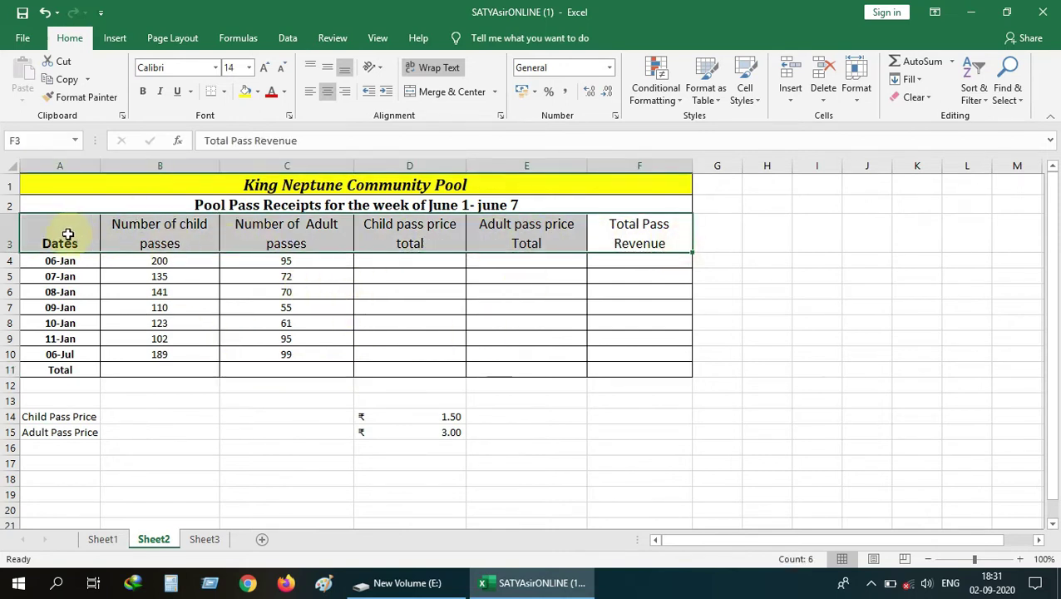
{"action": "left_click", "coordinate": [258, 92]}
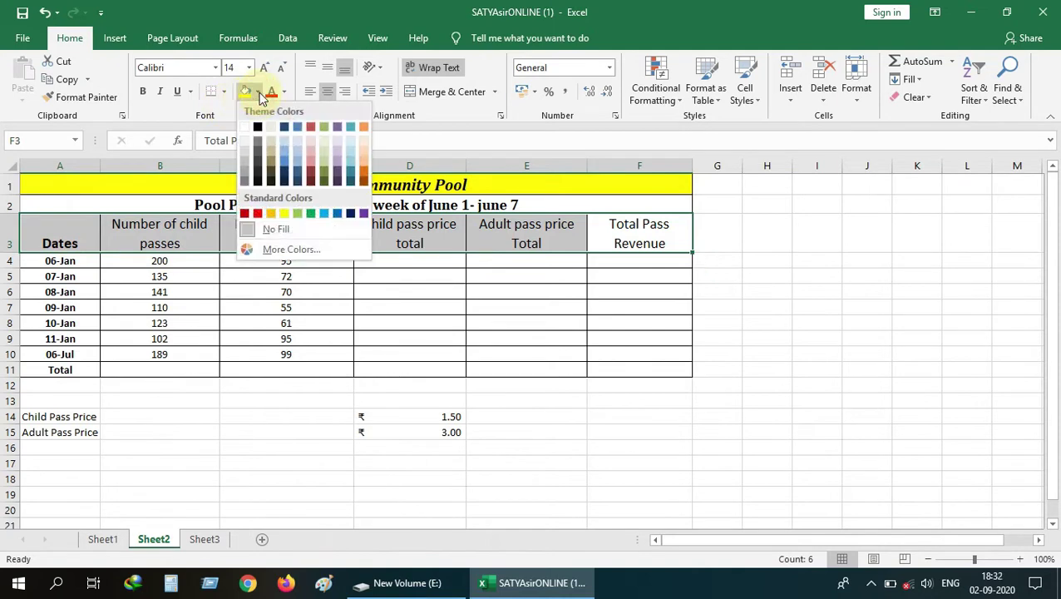
{"action": "left_click", "coordinate": [297, 214]}
{"action": "left_click", "coordinate": [673, 431]}
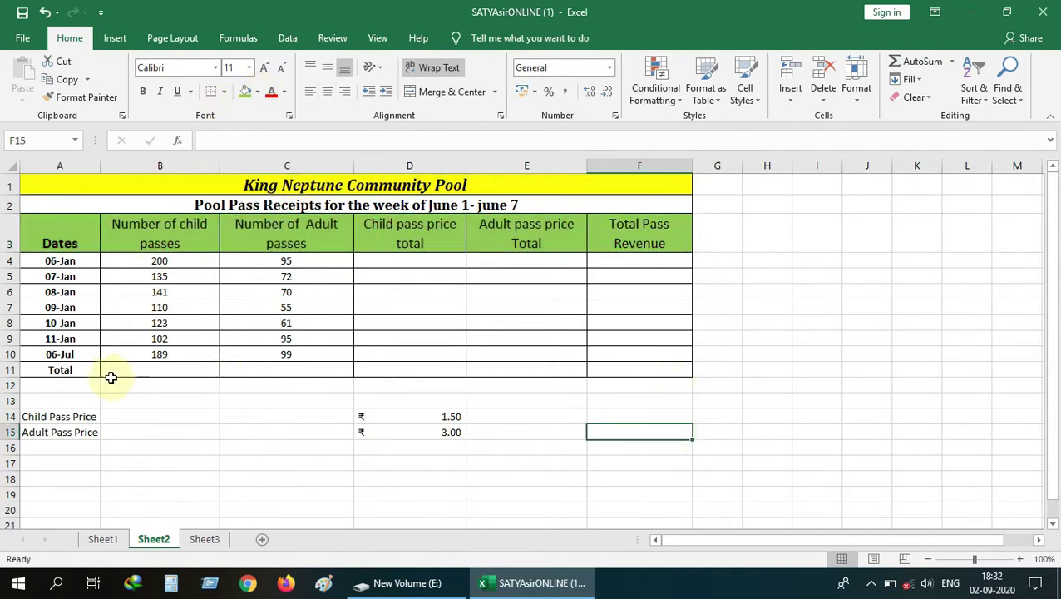
Fill the date cells and the Total label in A4:A11 with a light blue theme colour
{"action": "left_click", "coordinate": [84, 374]}
{"action": "left_click_drag", "start_coordinate": [70, 348], "coordinate": [58, 261]}
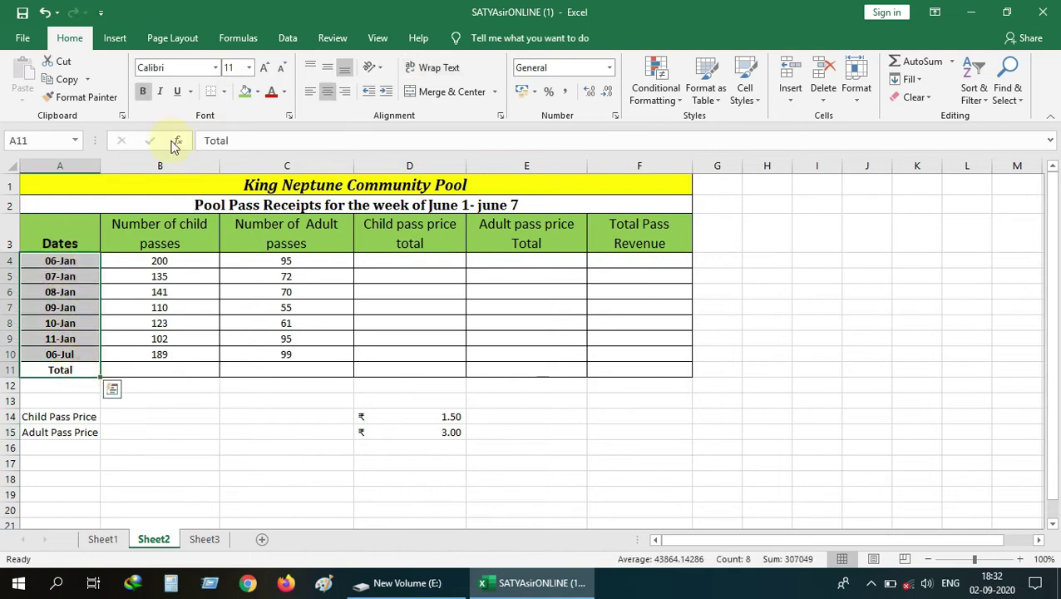
{"action": "left_click", "coordinate": [258, 93]}
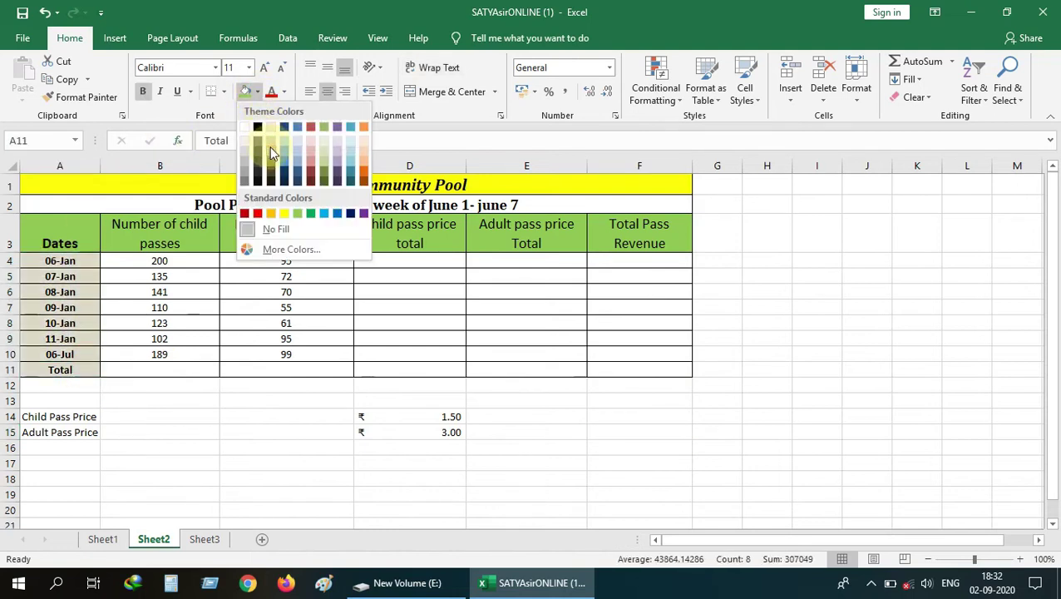
{"action": "key", "text": "Escape"}
{"action": "left_click", "coordinate": [272, 461]}
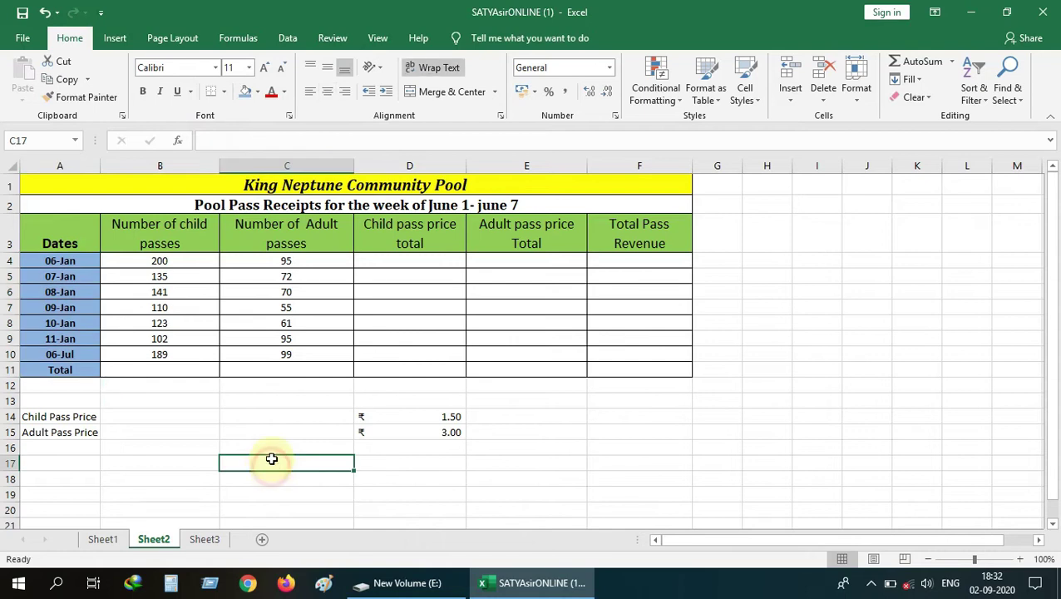
Increase the font size of the Total label in A11 by one increment
{"action": "left_click", "coordinate": [167, 260]}
{"action": "left_click", "coordinate": [83, 371]}
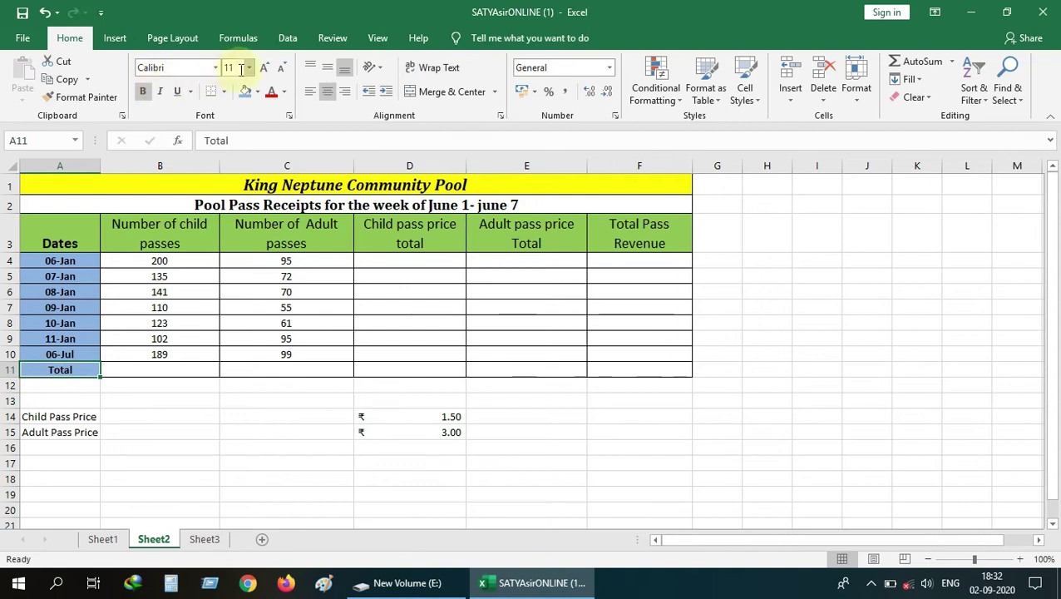
{"action": "left_click", "coordinate": [265, 68]}
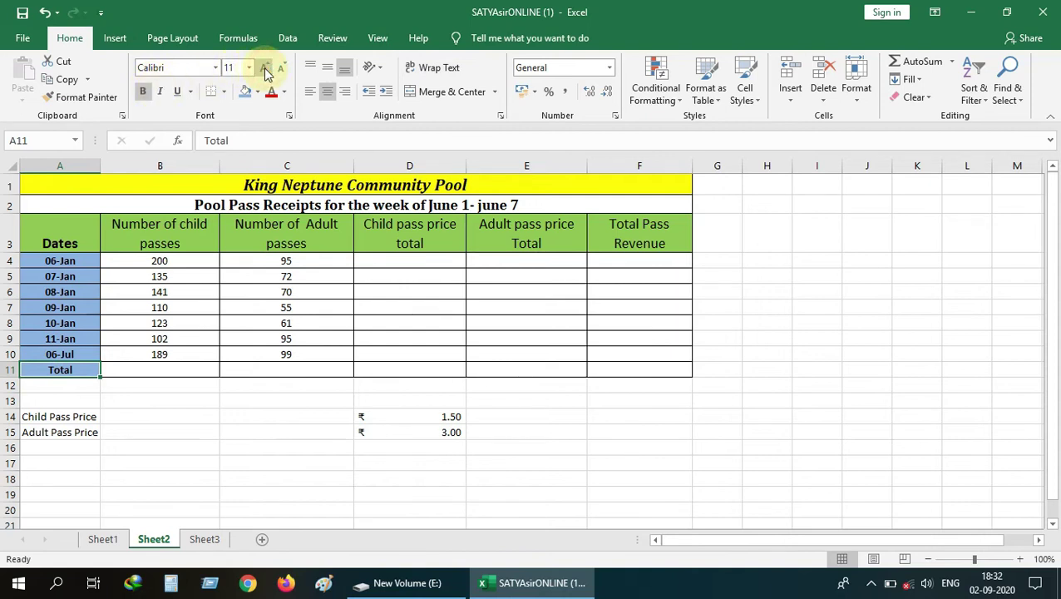
{"action": "left_click", "coordinate": [200, 434]}
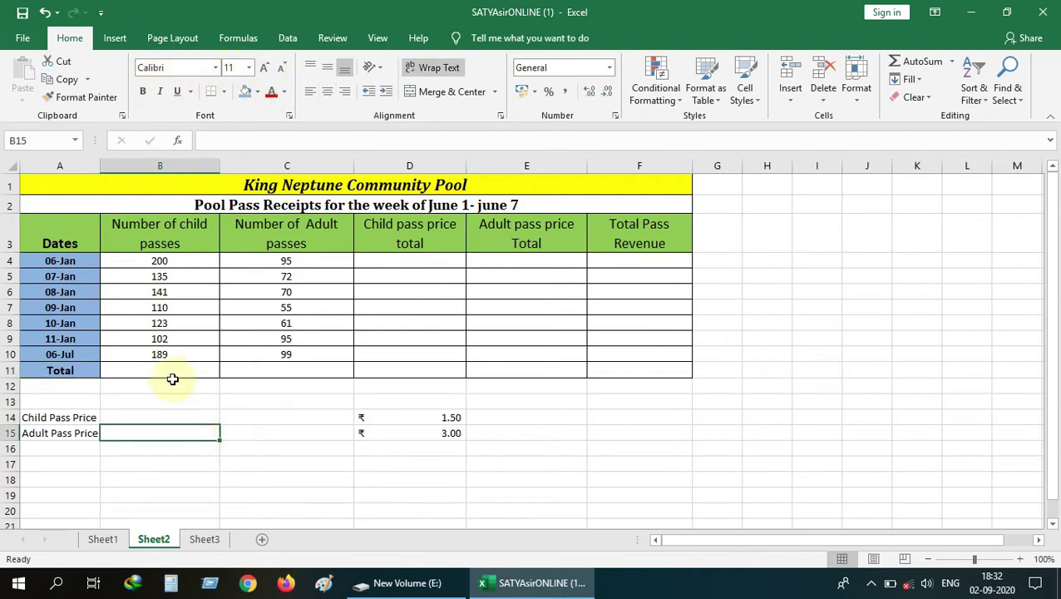
Calculate the child pass price total in D4 with =B4*1.50 and copy the formula down to D11
{"action": "left_click", "coordinate": [154, 372]}
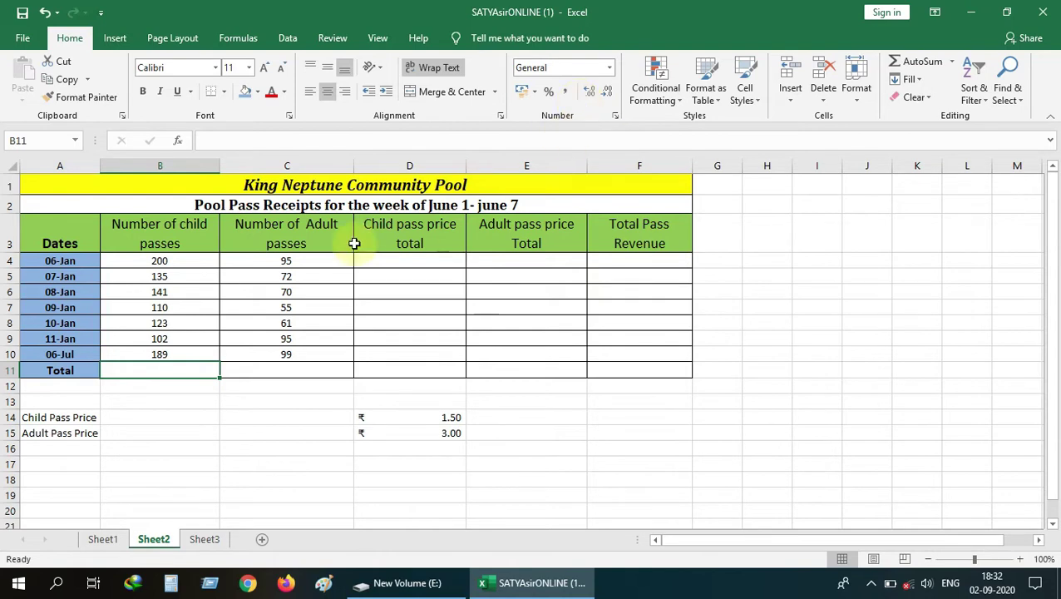
{"action": "left_click", "coordinate": [428, 266]}
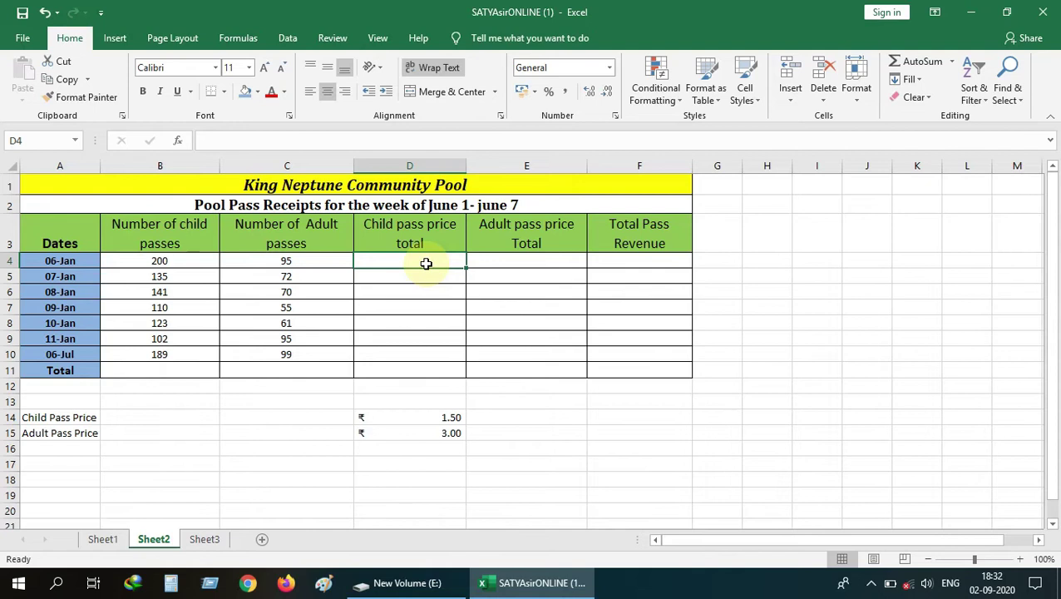
{"action": "type", "text": "="}
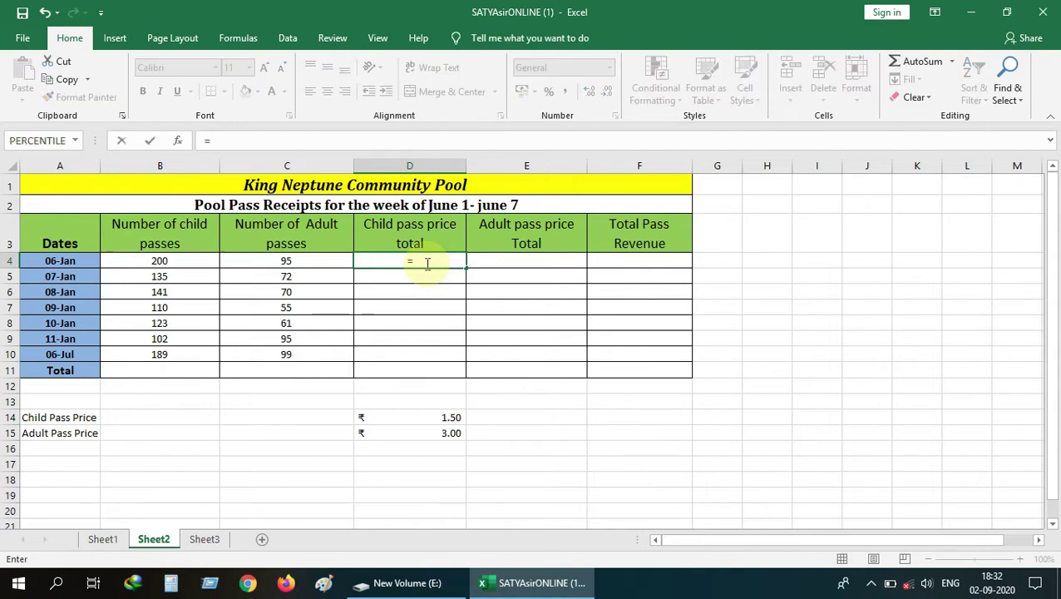
{"action": "left_click", "coordinate": [183, 262]}
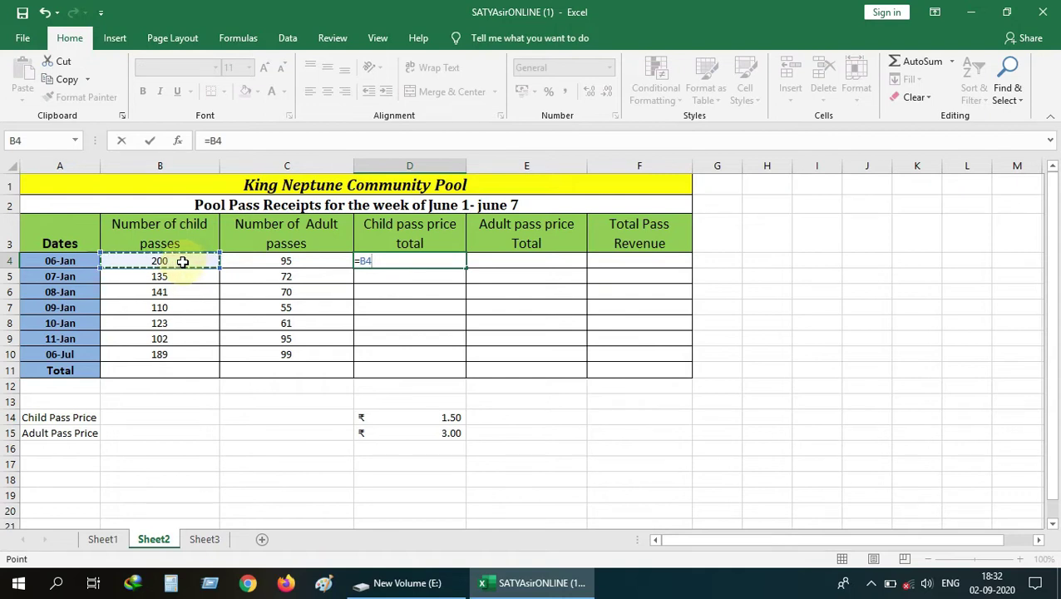
{"action": "type", "text": "*"}
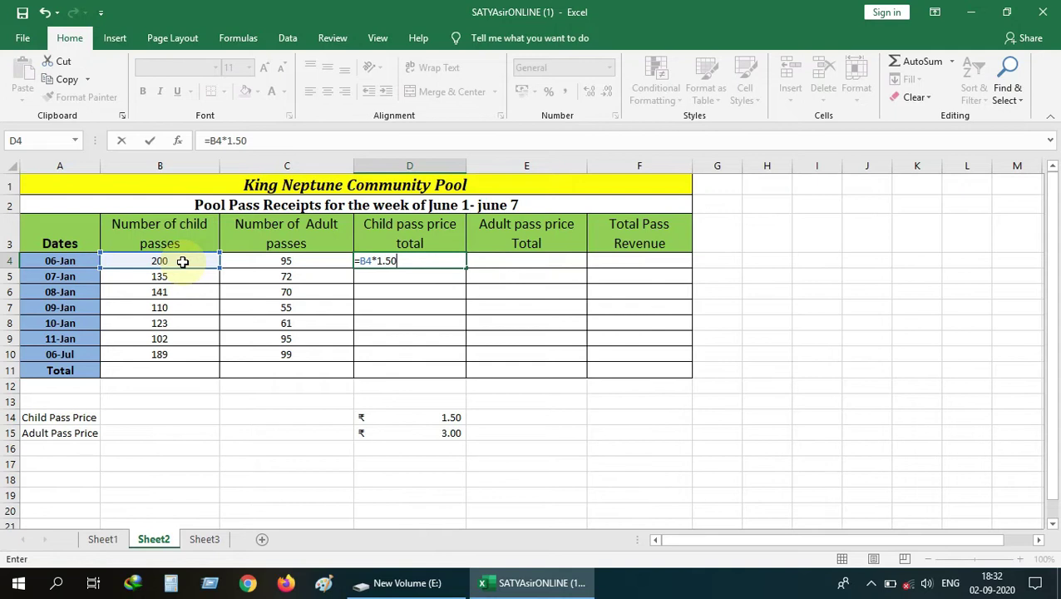
{"action": "key", "text": "Return"}
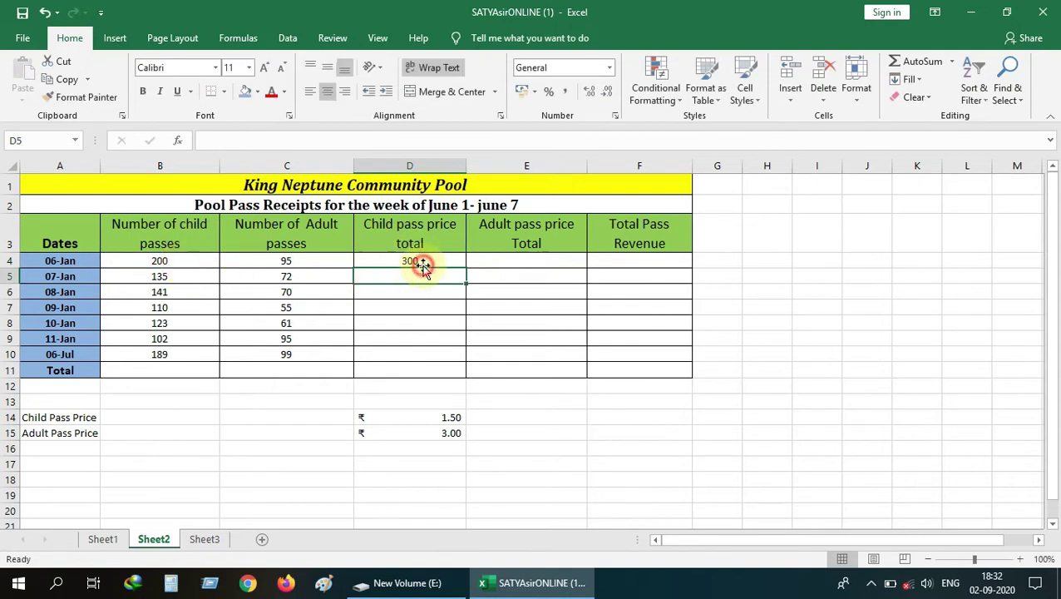
{"action": "left_click", "coordinate": [450, 262]}
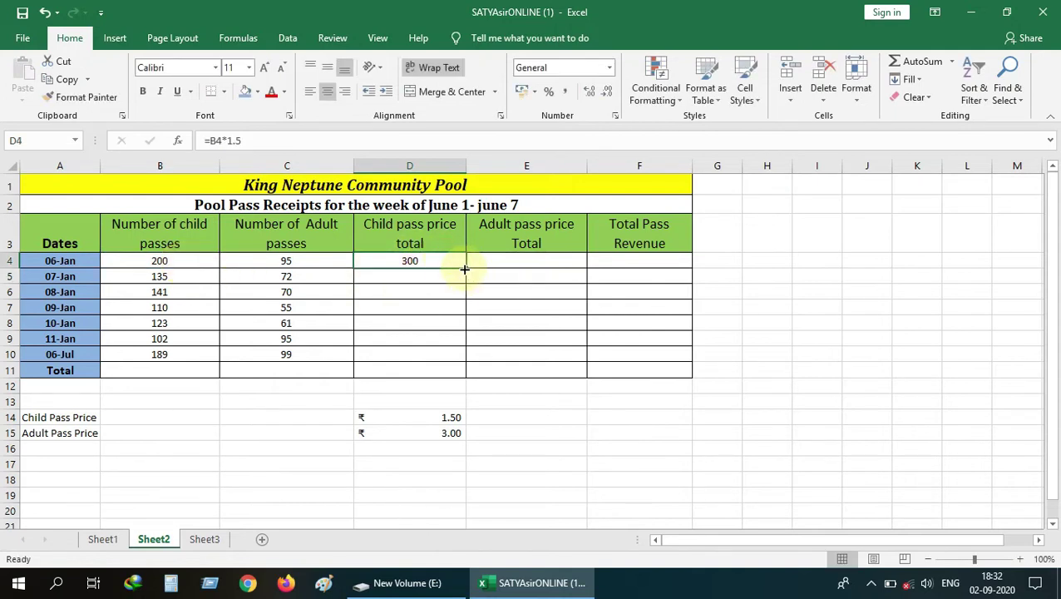
{"action": "double_click", "coordinate": [464, 269]}
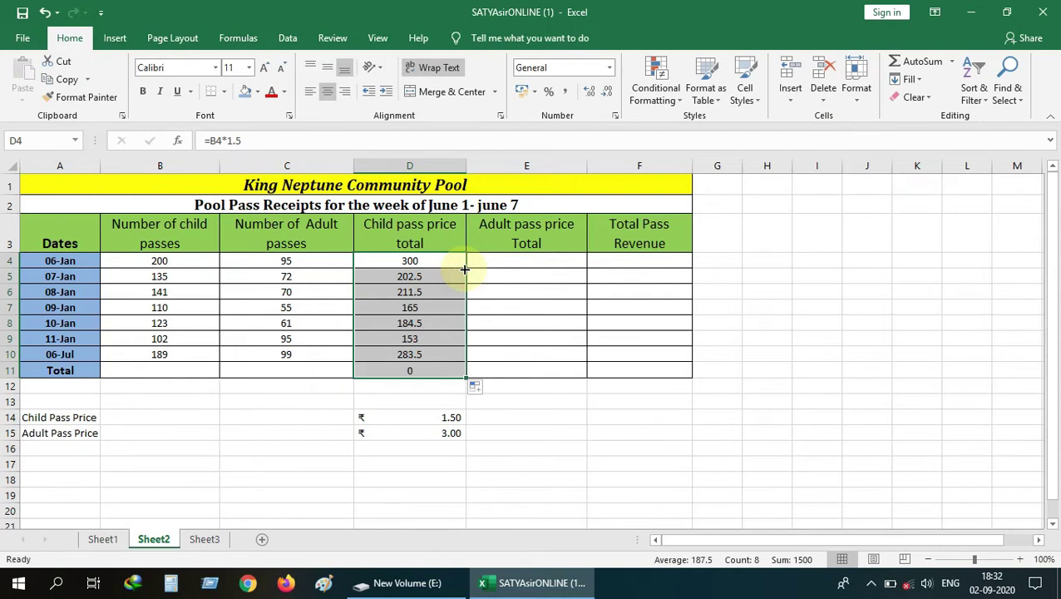
Clear the copied formula from the Total row cell D11
{"action": "left_click", "coordinate": [449, 374]}
{"action": "double_click", "coordinate": [449, 373]}
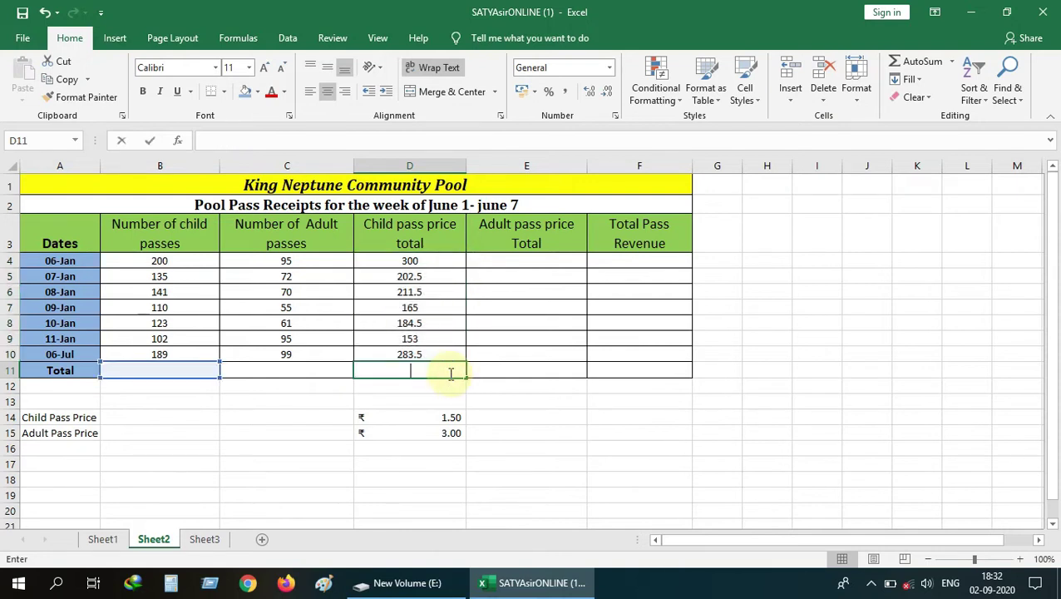
{"action": "key", "text": "BackSpace"}
{"action": "key", "text": "BackSpace"}
{"action": "key", "text": "BackSpace"}
{"action": "key", "text": "BackSpace"}
{"action": "key", "text": "BackSpace"}
{"action": "key", "text": "BackSpace"}
{"action": "key", "text": "BackSpace"}
{"action": "key", "text": "BackSpace"}
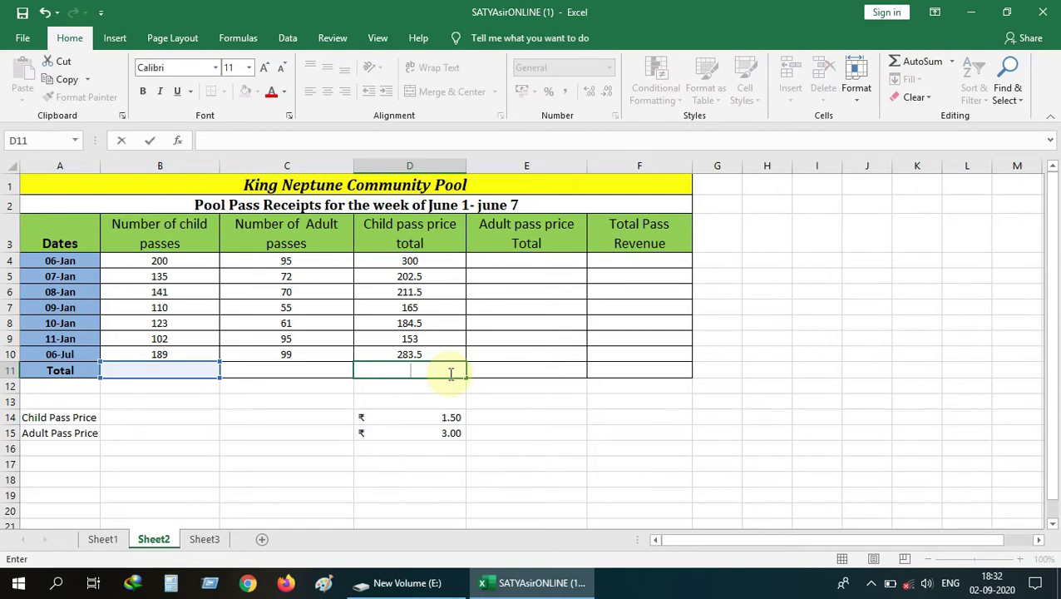
Calculate the adult pass price total in E4 with =C4*3 and copy the formula down to E10
{"action": "left_click", "coordinate": [536, 259]}
{"action": "type", "text": "="}
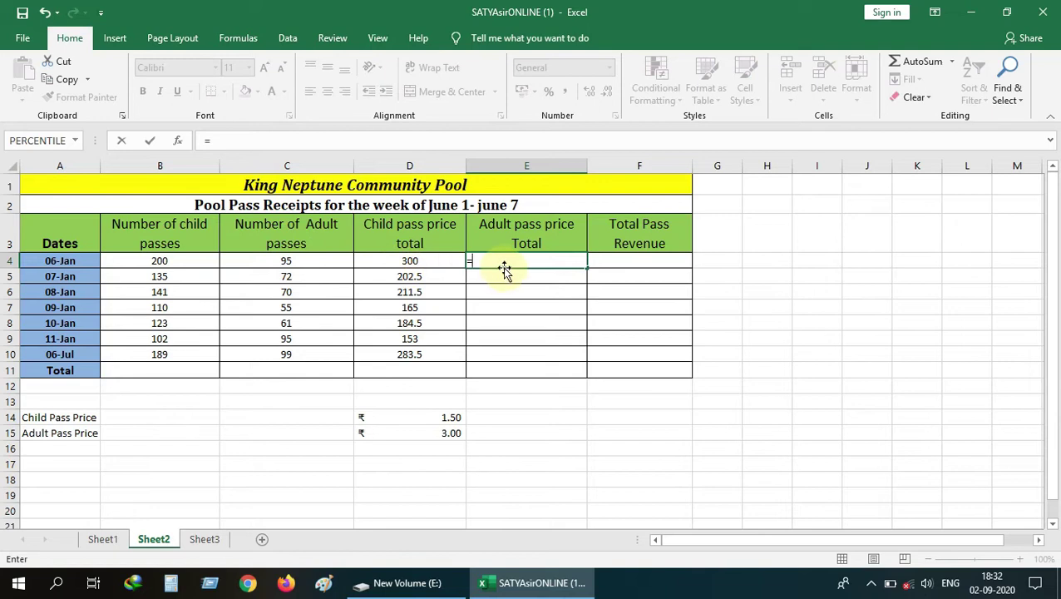
{"action": "left_click", "coordinate": [296, 260]}
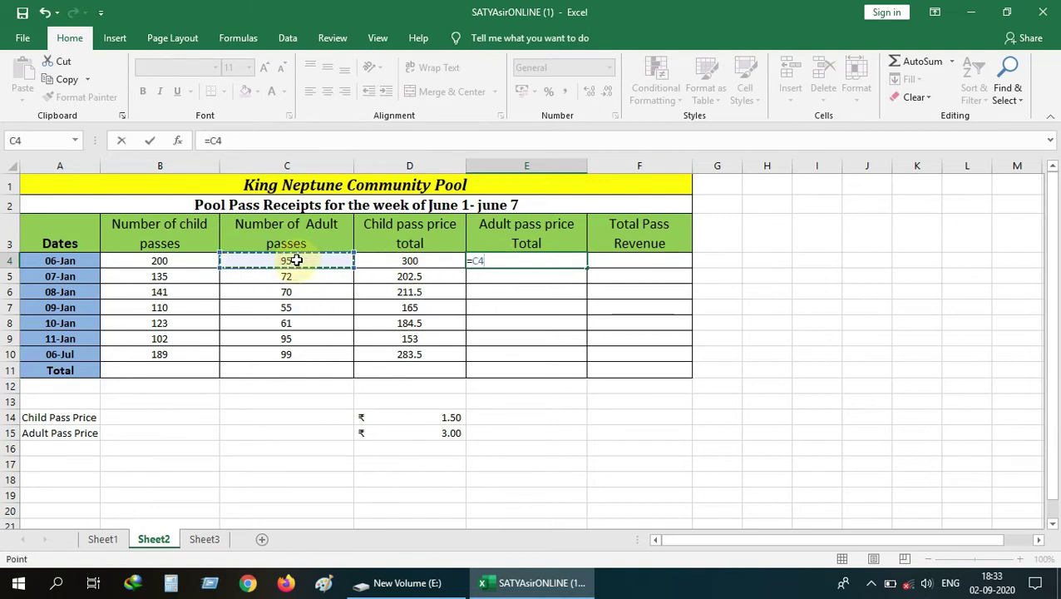
{"action": "type", "text": "*"}
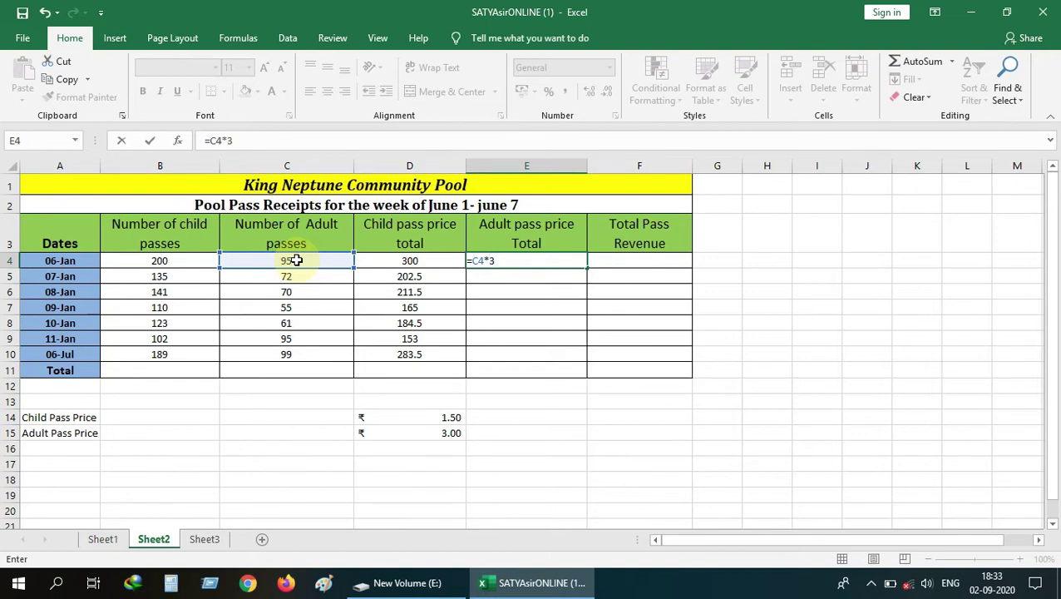
{"action": "key", "text": "Return"}
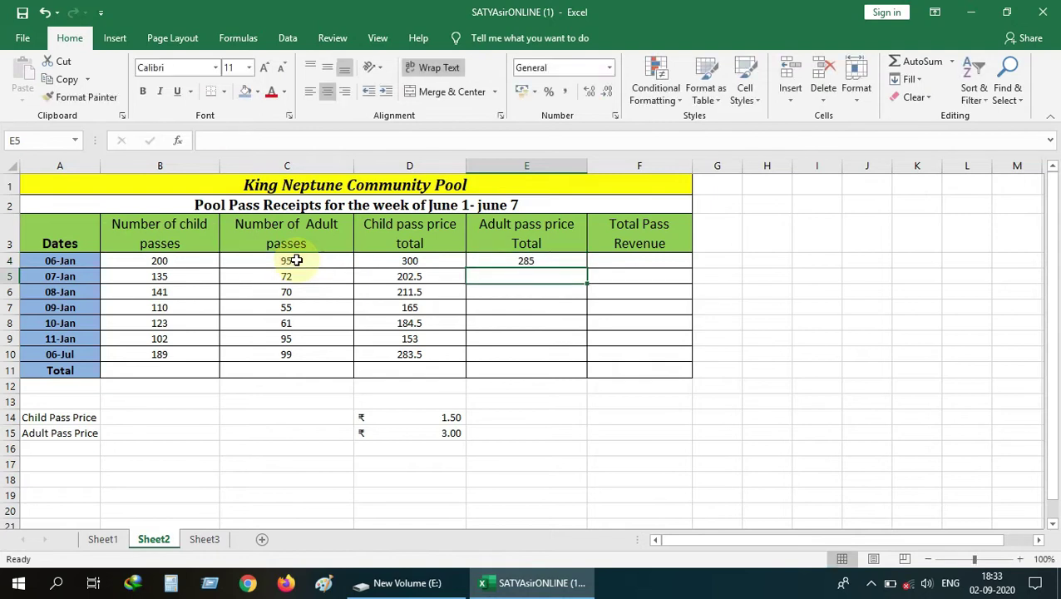
{"action": "left_click", "coordinate": [574, 262]}
{"action": "left_click_drag", "start_coordinate": [586, 269], "coordinate": [584, 364]}
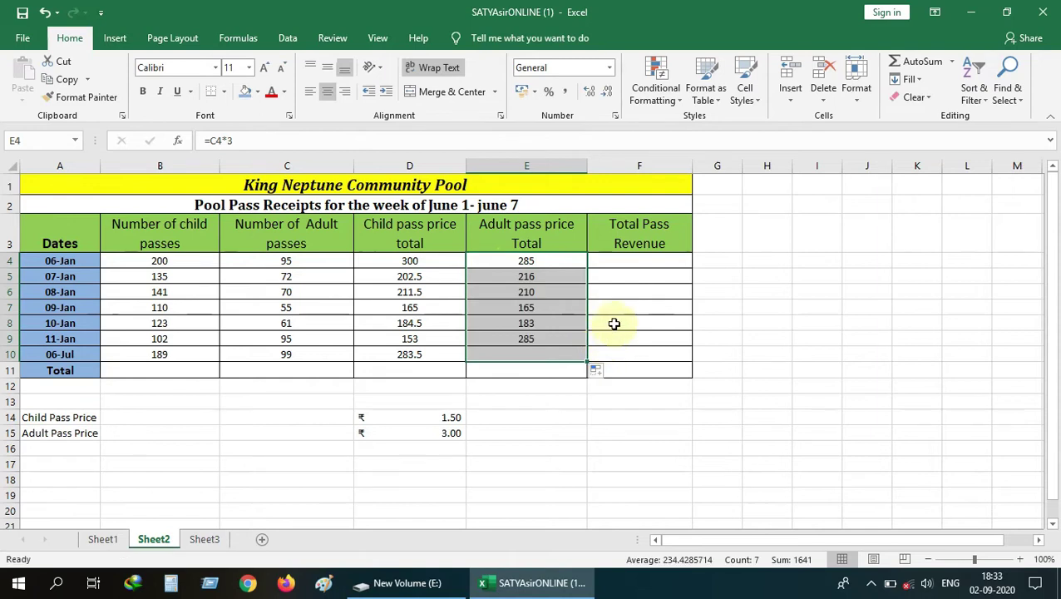
Calculate the total pass revenue for the first date in F4 with =sum(D4,E4)
{"action": "left_click", "coordinate": [639, 261]}
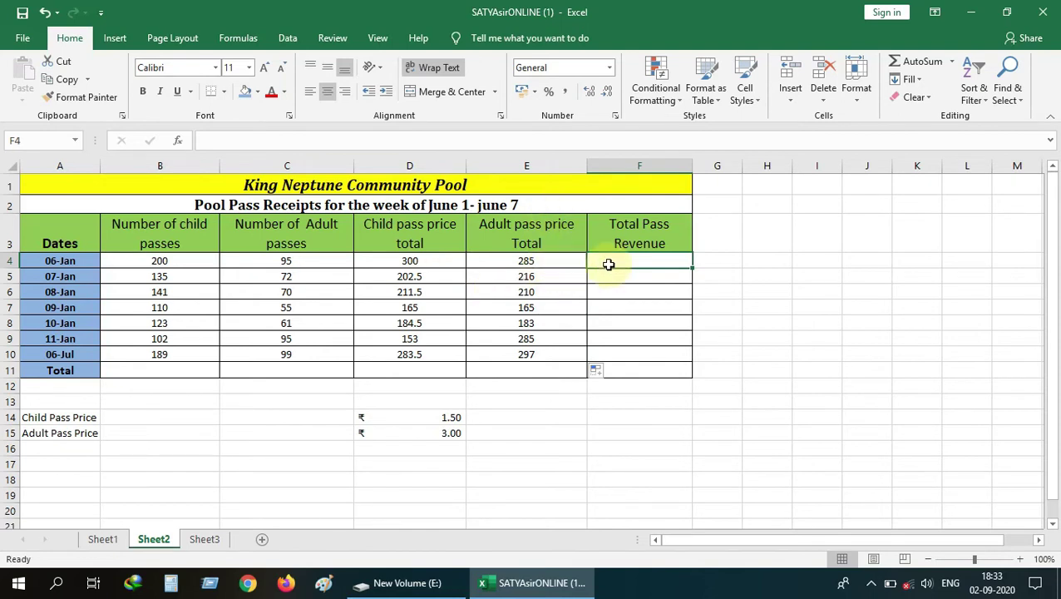
{"action": "type", "text": "="}
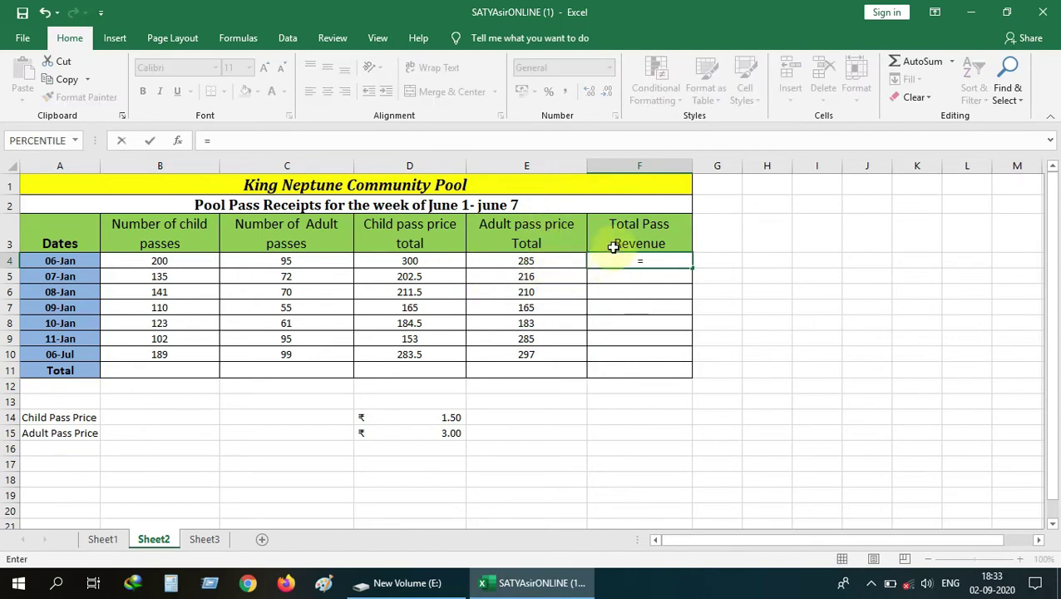
{"action": "type", "text": "sum"}
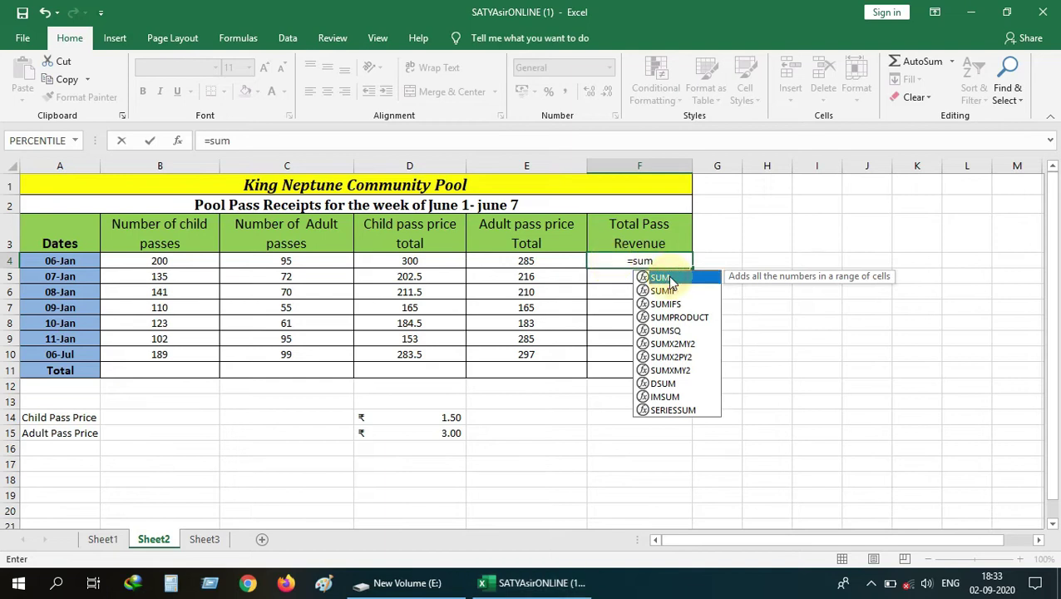
{"action": "type", "text": "("}
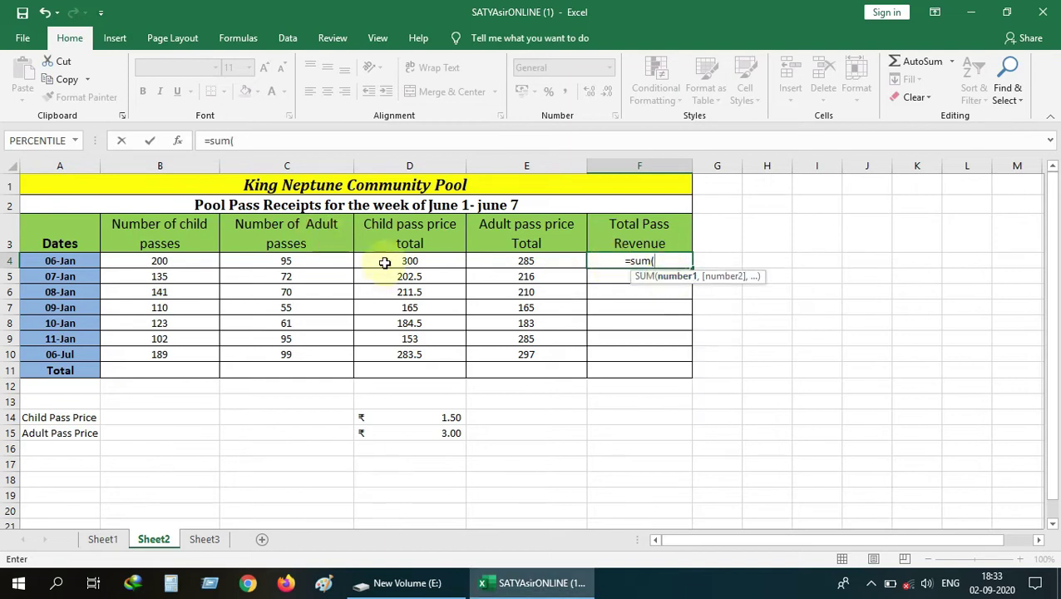
{"action": "left_click", "coordinate": [404, 260]}
{"action": "type", "text": ","}
{"action": "left_click", "coordinate": [504, 261]}
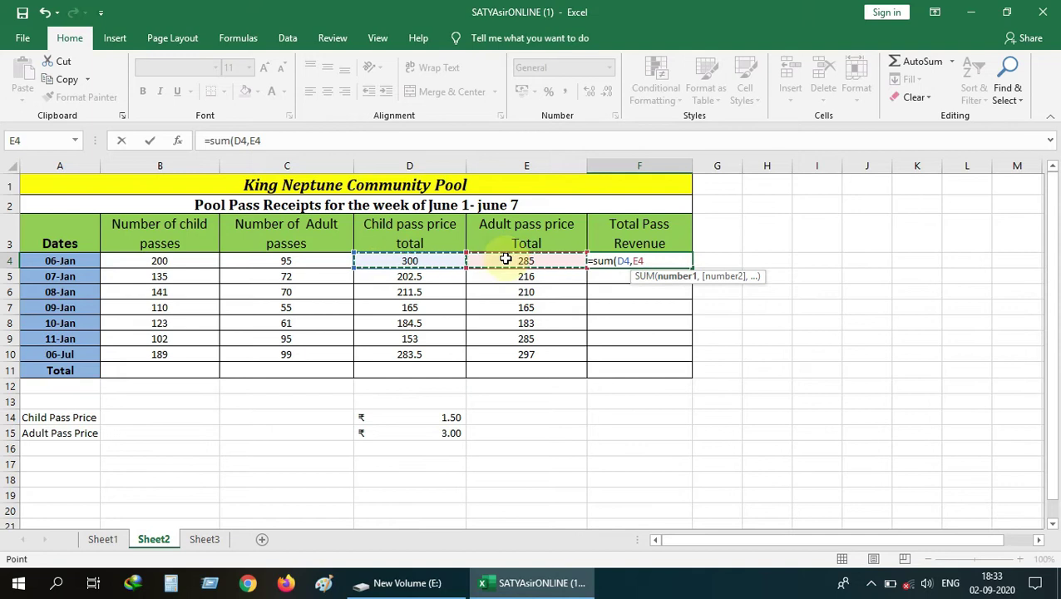
{"action": "type", "text": ")"}
{"action": "key", "text": "Return"}
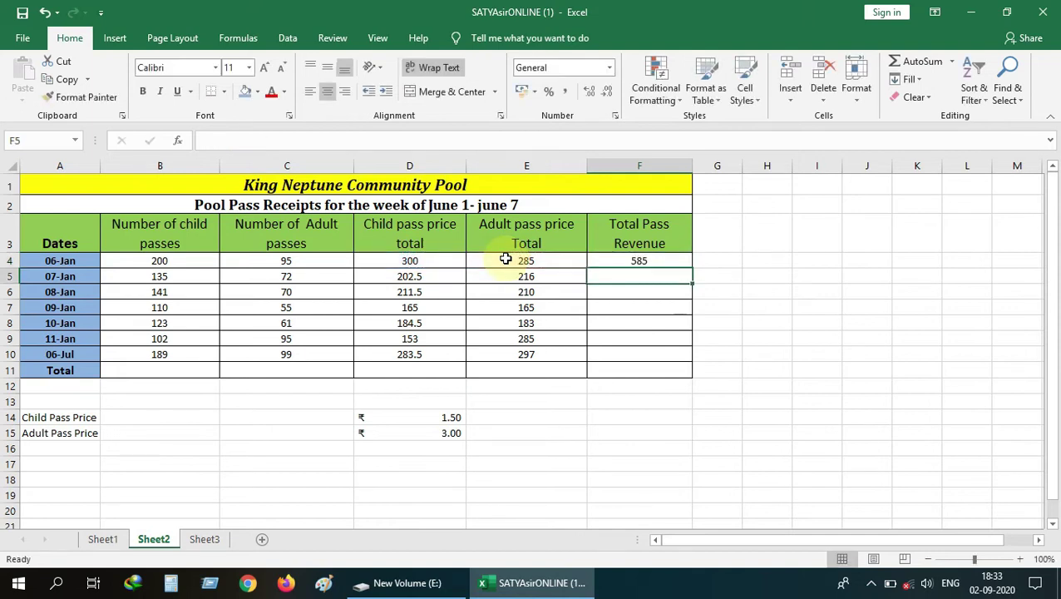
Copy the total pass revenue formula from F4 down to F10
{"action": "left_click", "coordinate": [682, 260]}
{"action": "left_click_drag", "start_coordinate": [692, 268], "coordinate": [690, 367]}
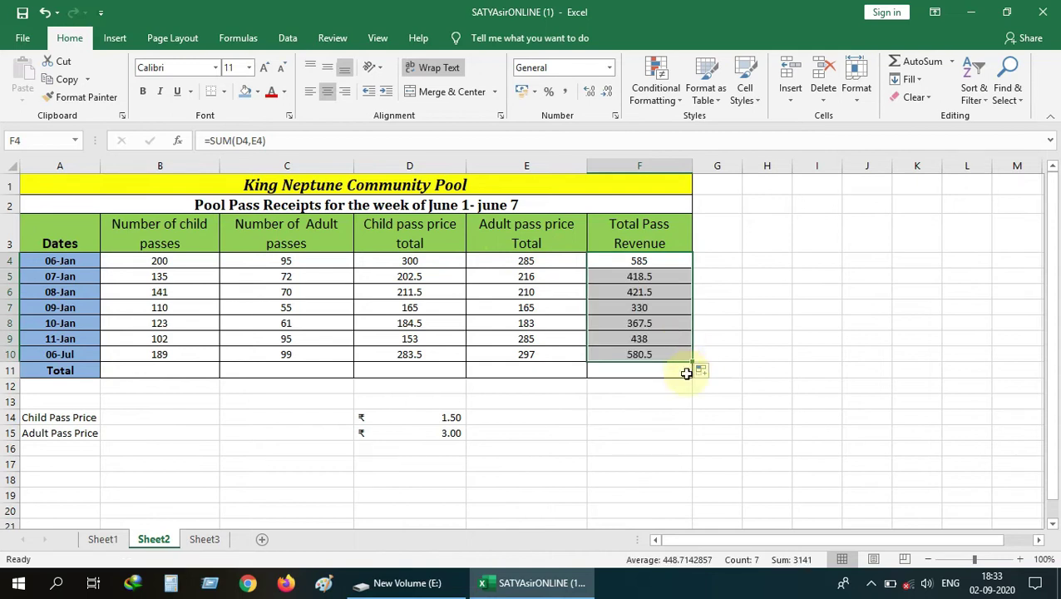
{"action": "left_click", "coordinate": [602, 379]}
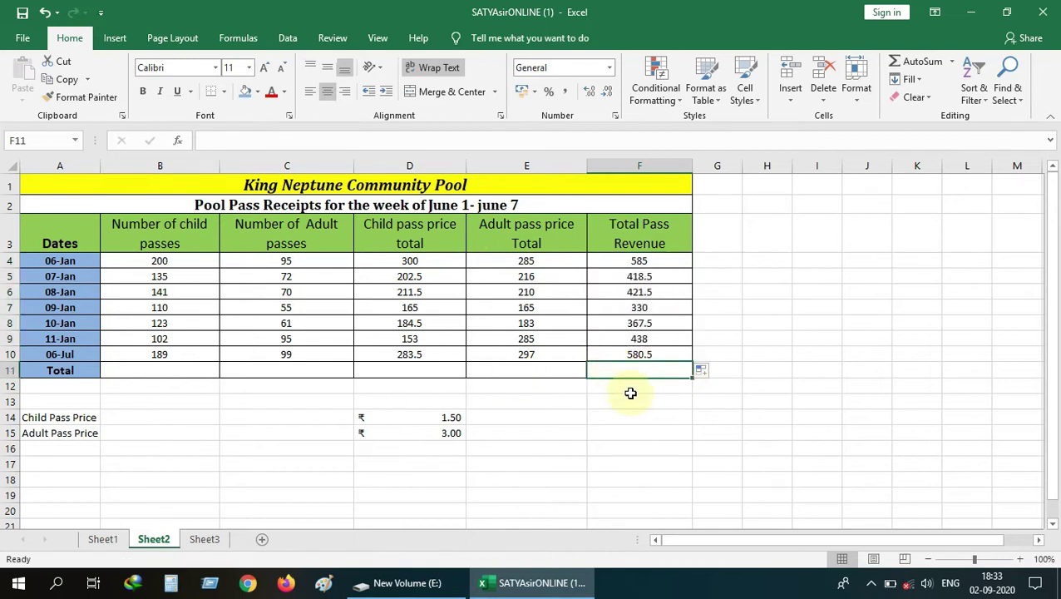
{"action": "left_click", "coordinate": [197, 373]}
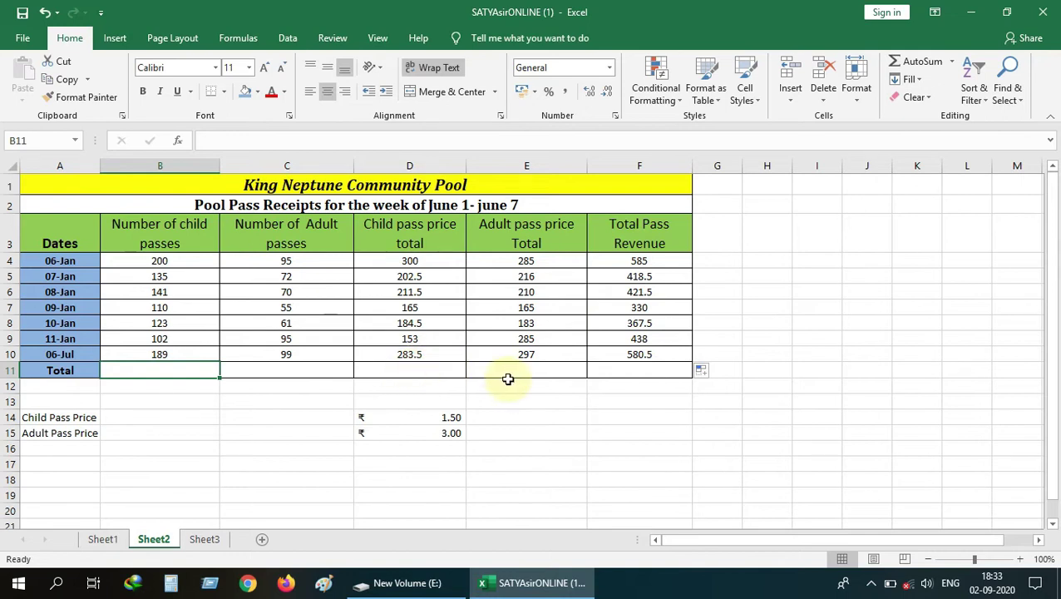
{"action": "left_click", "coordinate": [632, 371]}
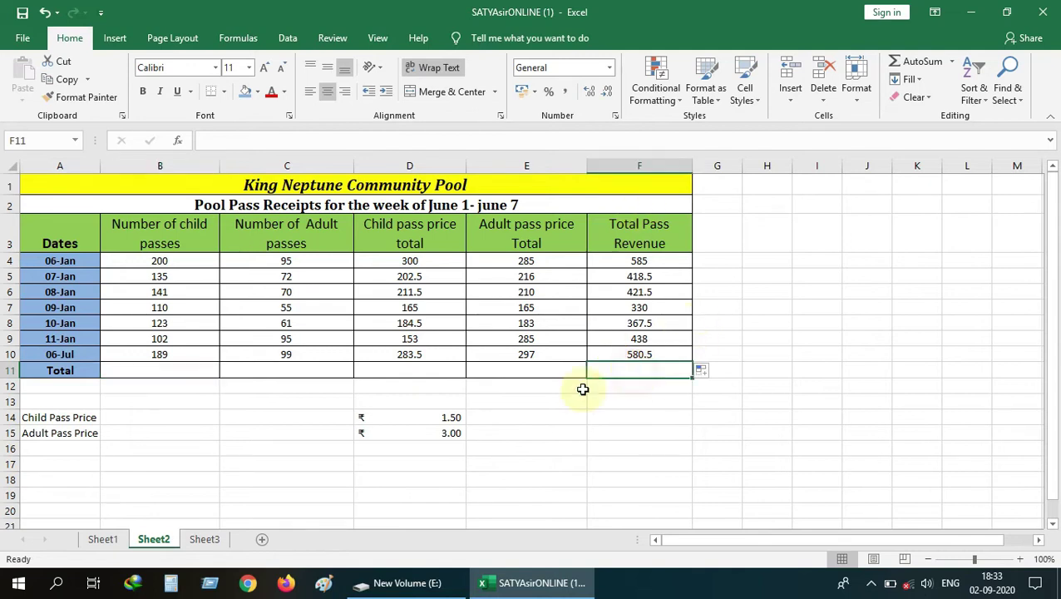
Total the number of child passes in B11 with =sum(B4:B10)
{"action": "left_click", "coordinate": [181, 377]}
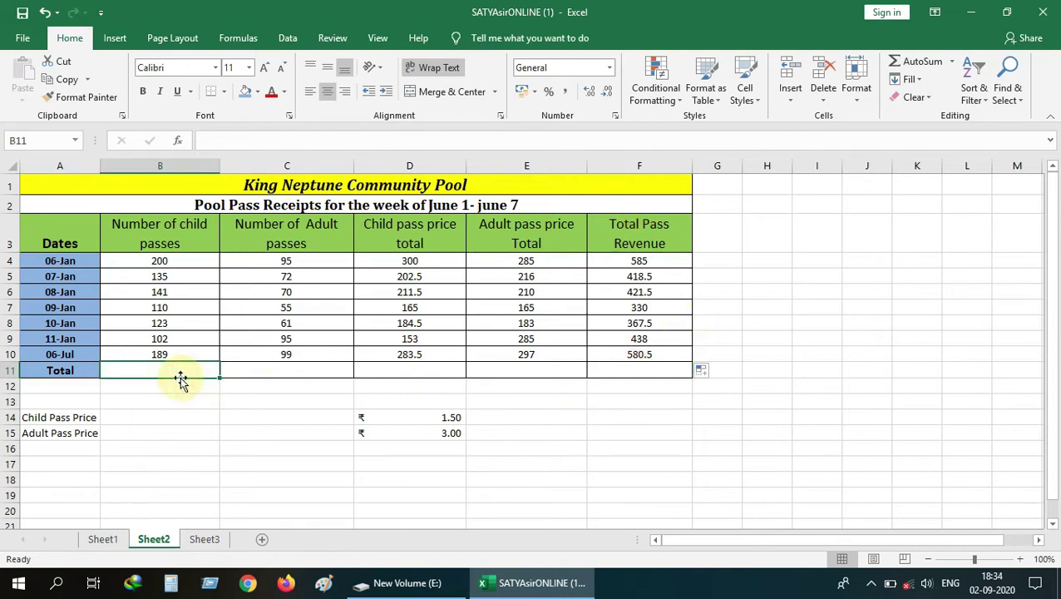
{"action": "type", "text": "="}
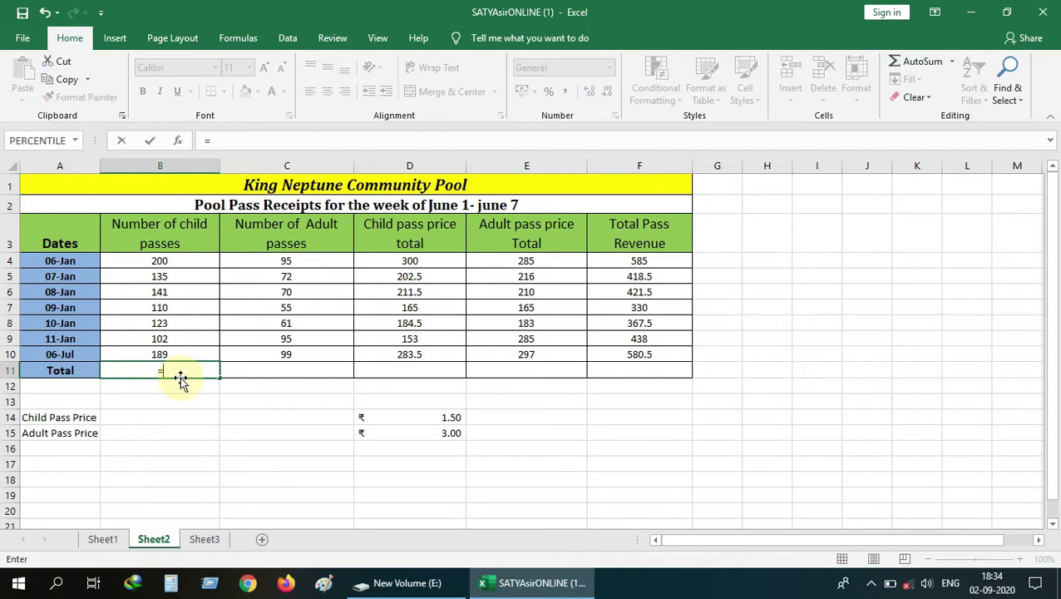
{"action": "type", "text": "sum"}
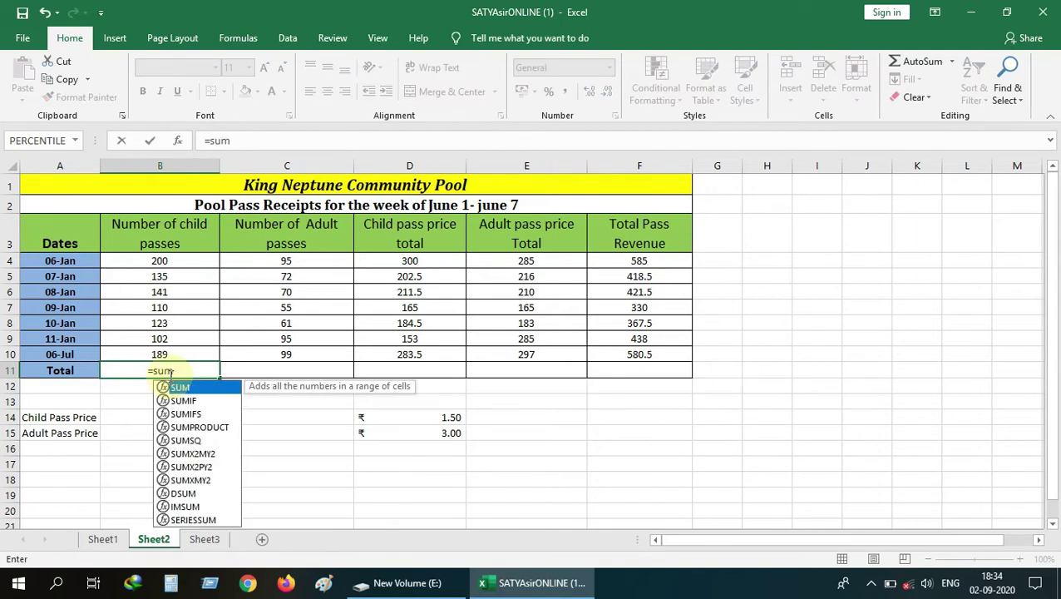
{"action": "type", "text": "("}
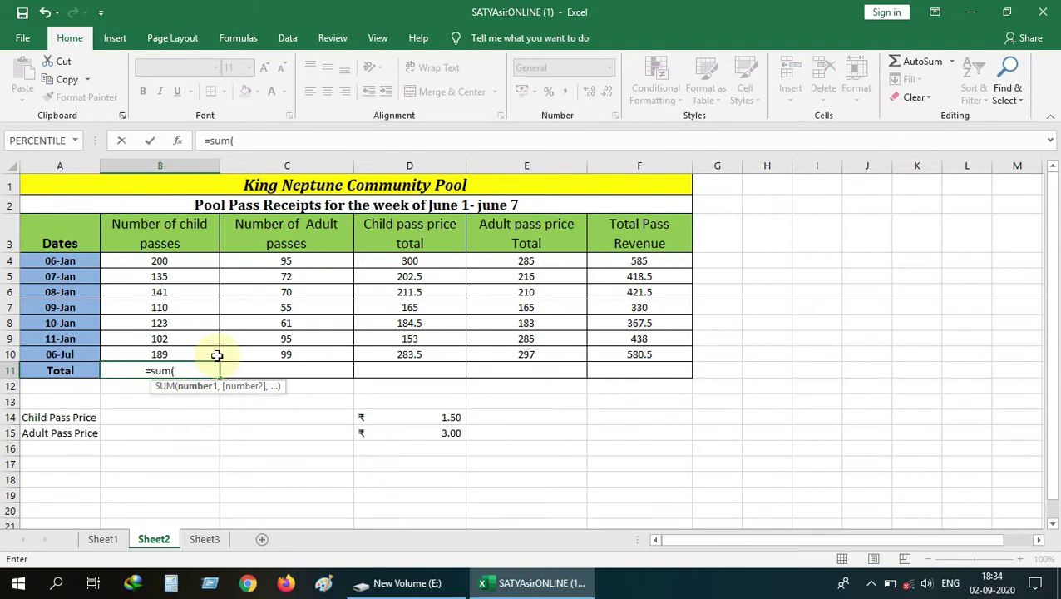
{"action": "left_click_drag", "start_coordinate": [216, 355], "coordinate": [196, 264]}
{"action": "type", "text": ")"}
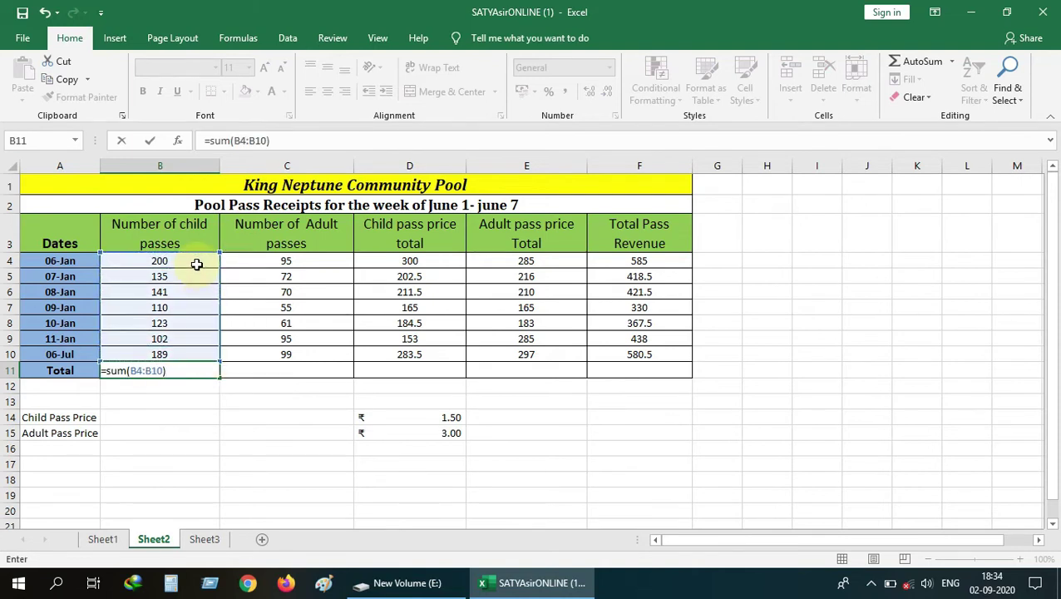
{"action": "key", "text": "Return"}
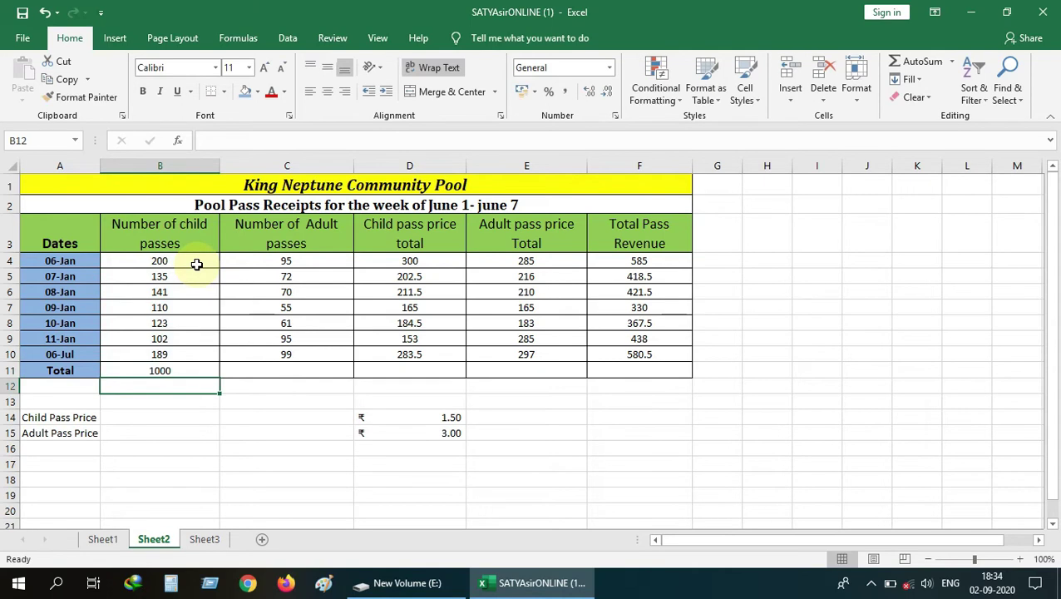
Copy the Total row formula from B11 across to F11
{"action": "left_click", "coordinate": [268, 370]}
{"action": "left_click", "coordinate": [214, 371]}
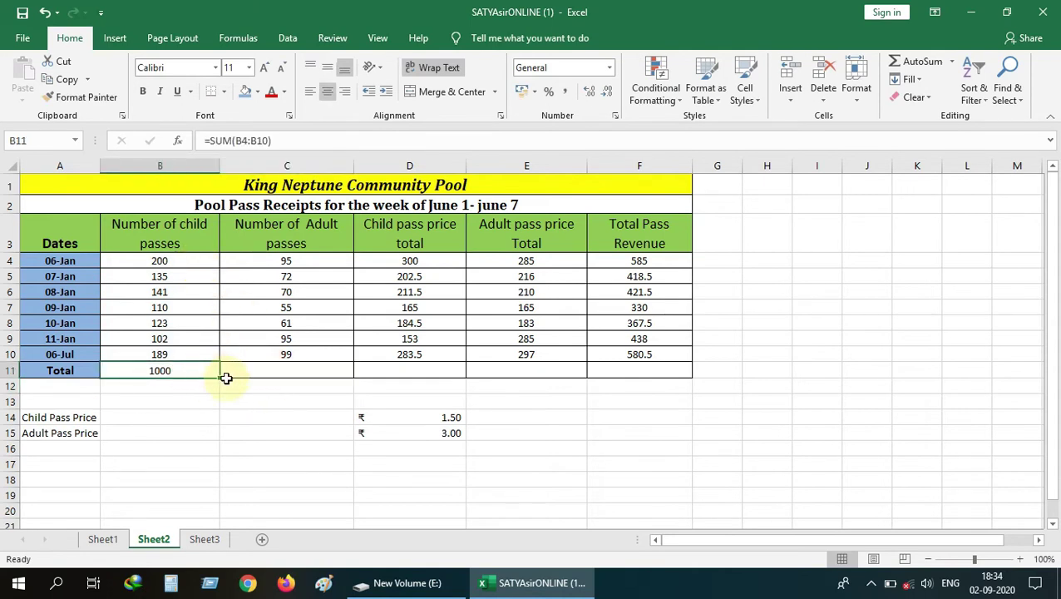
{"action": "left_click_drag", "start_coordinate": [222, 378], "coordinate": [691, 383]}
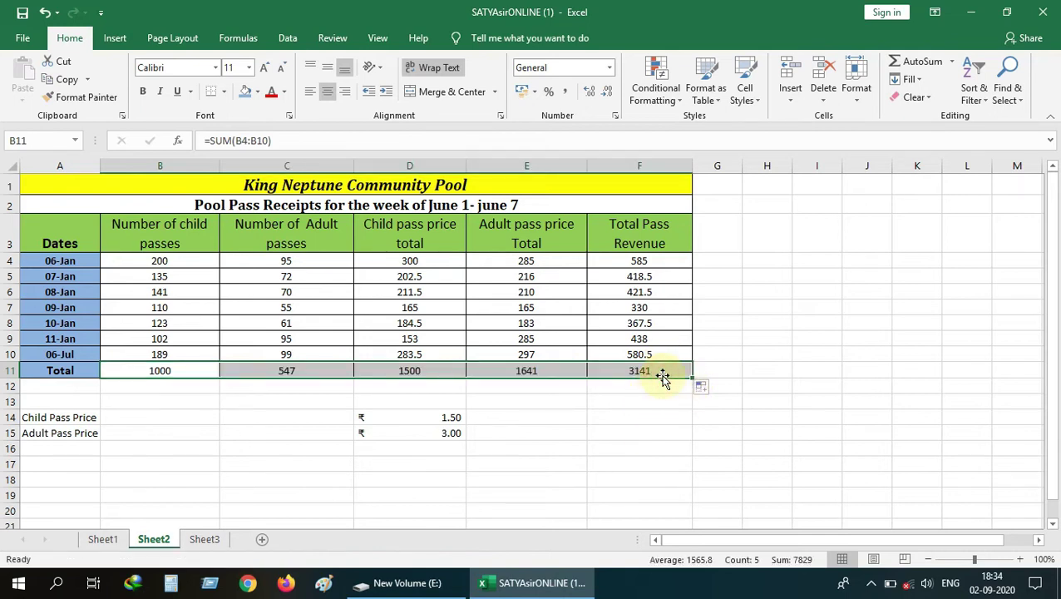
{"action": "left_click", "coordinate": [625, 413]}
Give the grand total cell F11 a dark orange fill, bold text and font size 12
{"action": "left_click", "coordinate": [641, 371]}
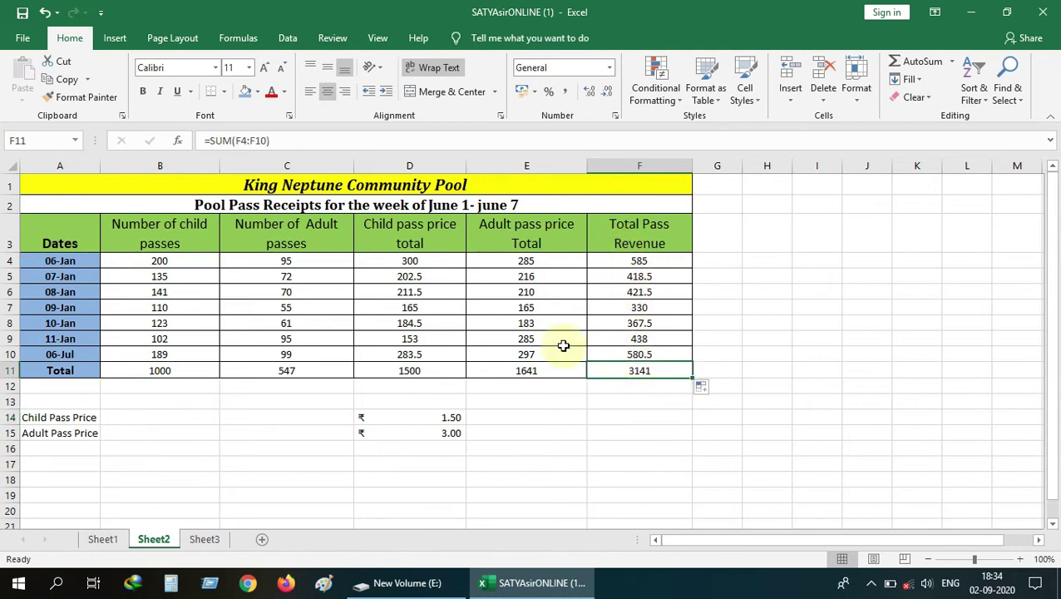
{"action": "left_click", "coordinate": [643, 372]}
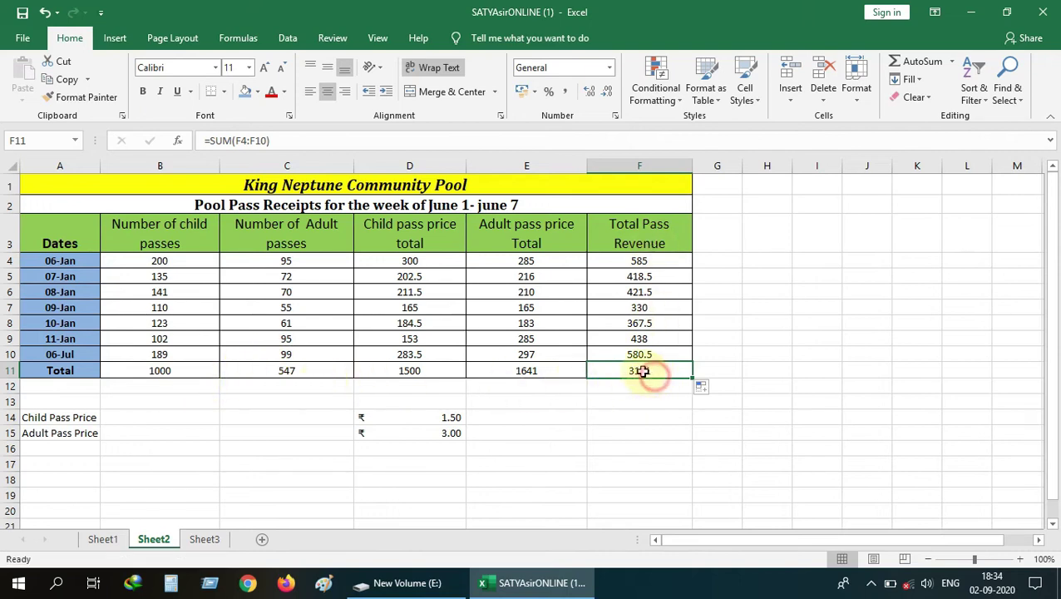
{"action": "left_click", "coordinate": [257, 92]}
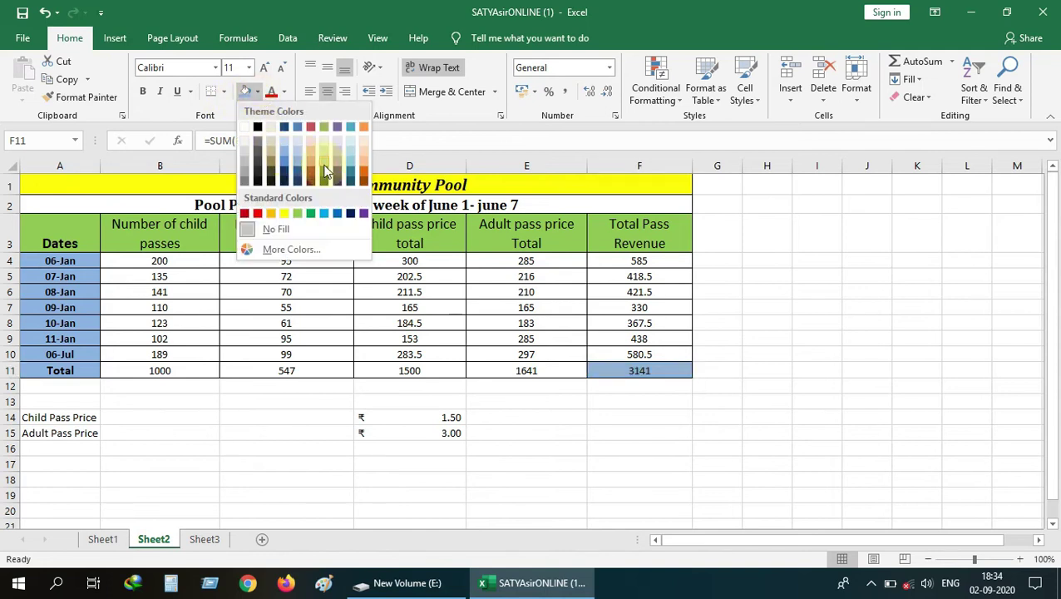
{"action": "left_click", "coordinate": [363, 166]}
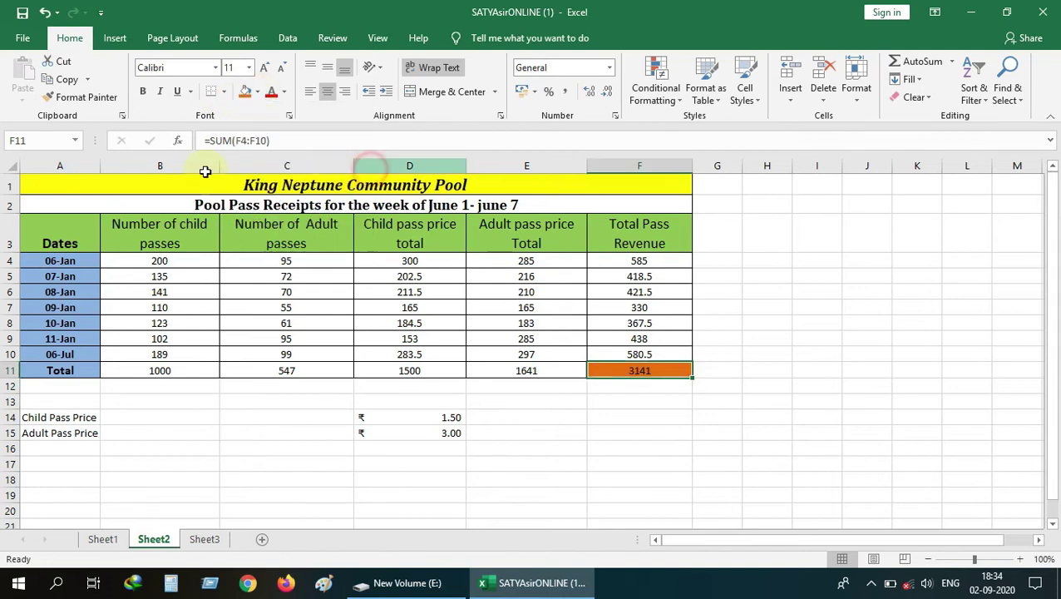
{"action": "left_click", "coordinate": [143, 94]}
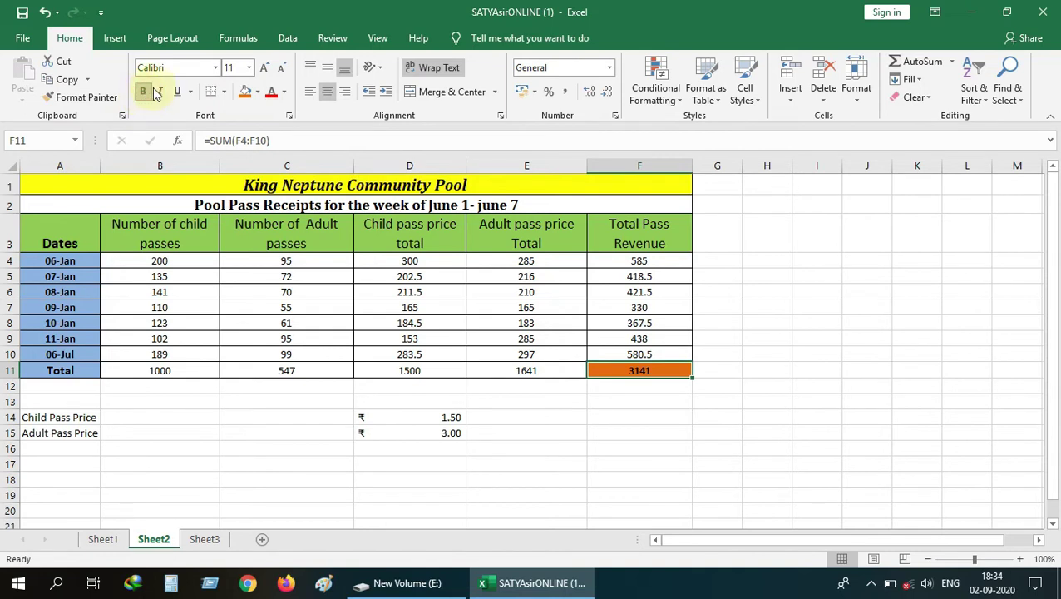
{"action": "left_click", "coordinate": [264, 67]}
{"action": "left_click", "coordinate": [470, 433]}
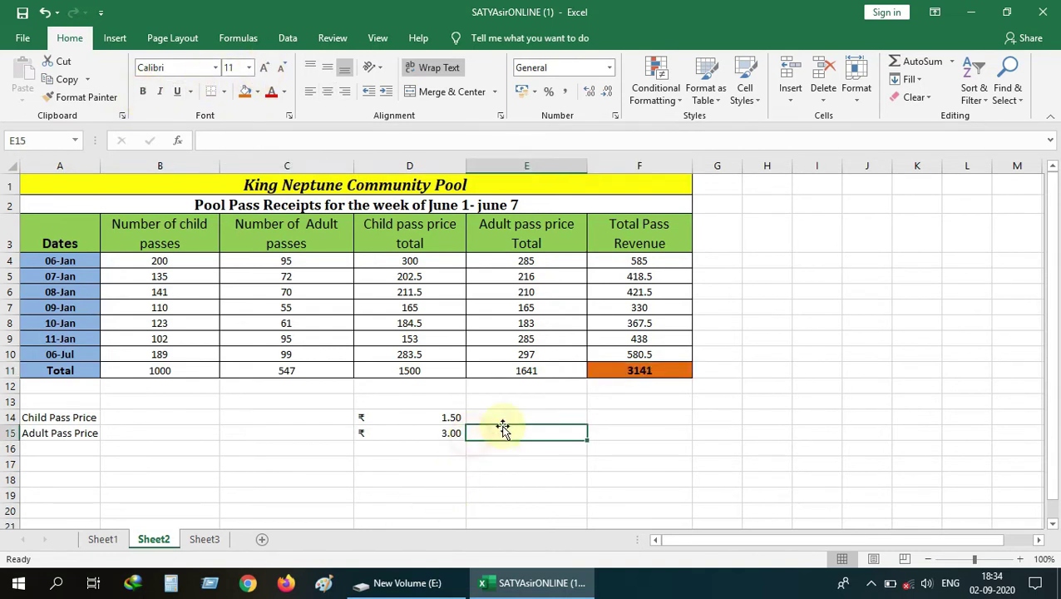
Set the totals in B11:E11 to font size 12 and bold
{"action": "left_click", "coordinate": [573, 370]}
{"action": "left_click_drag", "start_coordinate": [573, 369], "coordinate": [162, 374]}
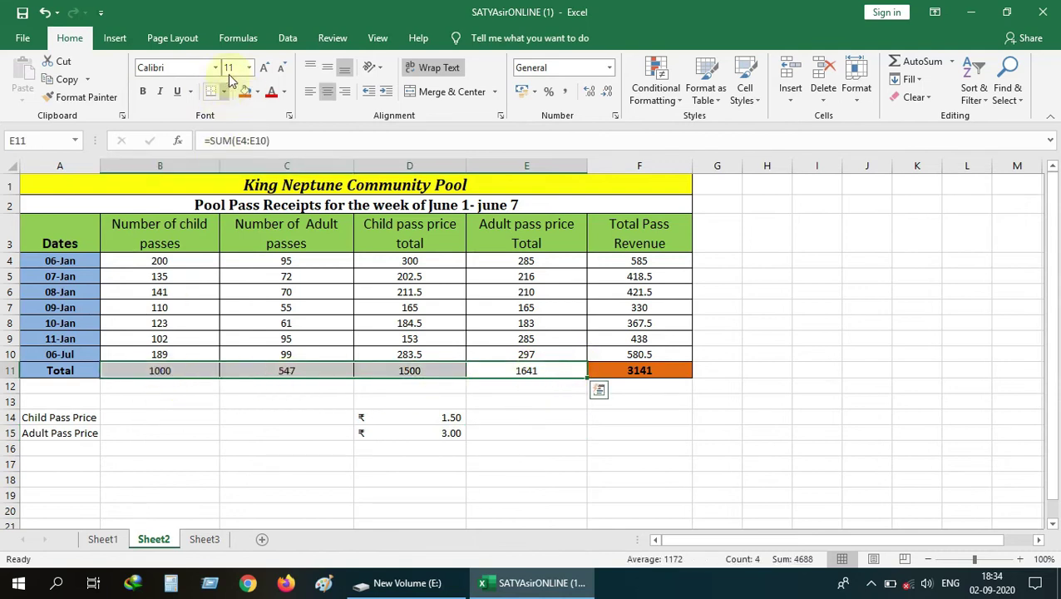
{"action": "left_click", "coordinate": [264, 67]}
{"action": "left_click", "coordinate": [141, 91]}
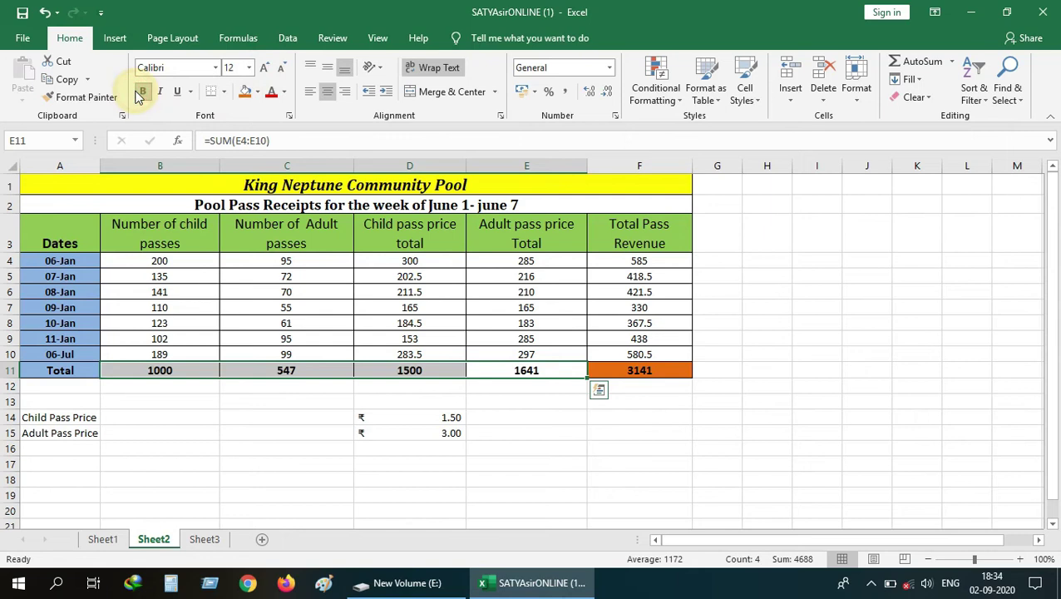
{"action": "left_click", "coordinate": [577, 498]}
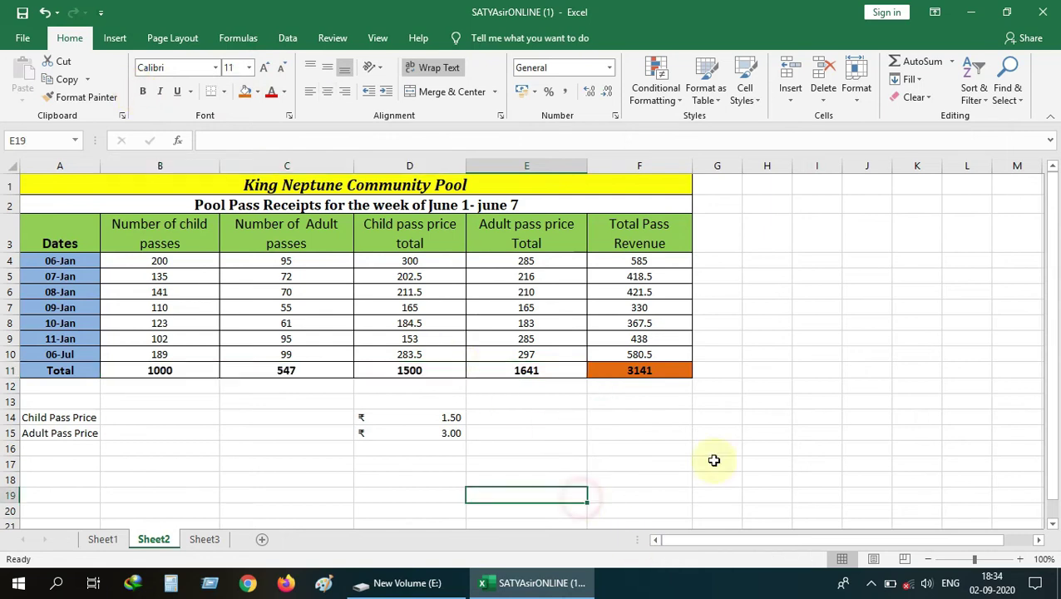
{"action": "left_click", "coordinate": [834, 366]}
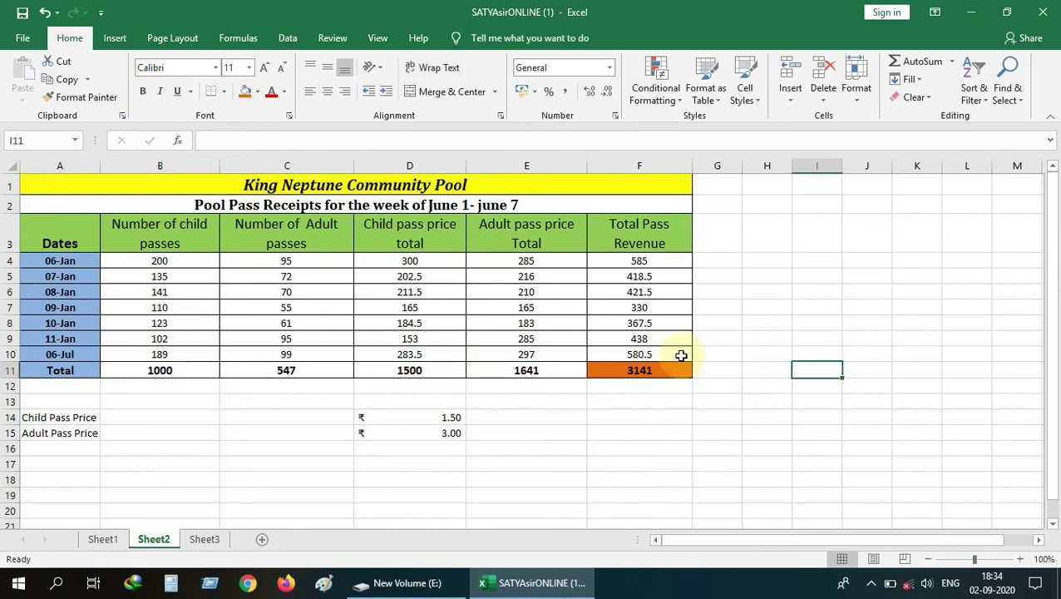
{"action": "left_click", "coordinate": [574, 445]}
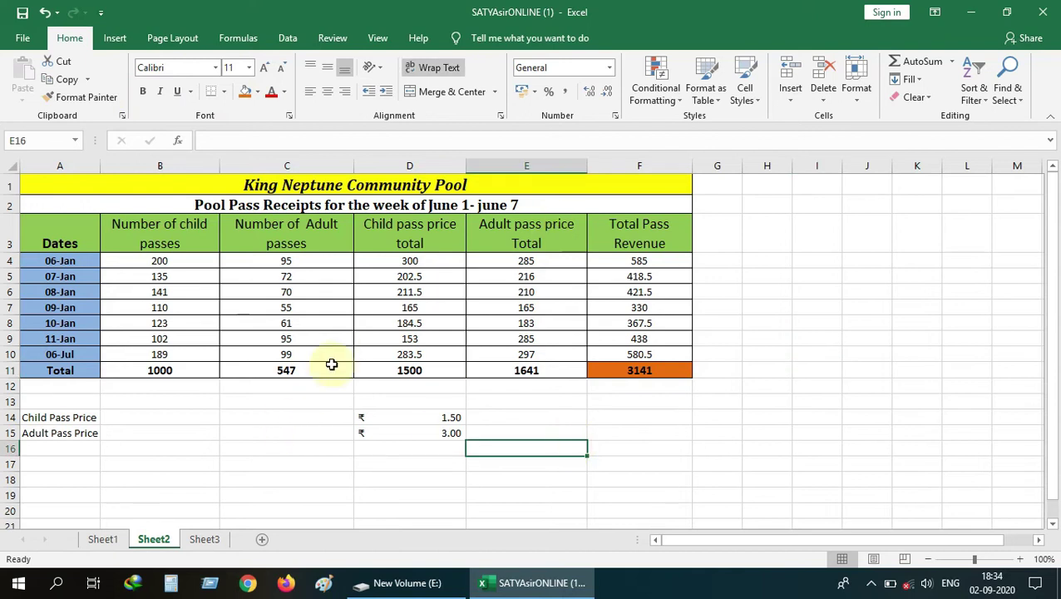
{"action": "left_click", "coordinate": [757, 374]}
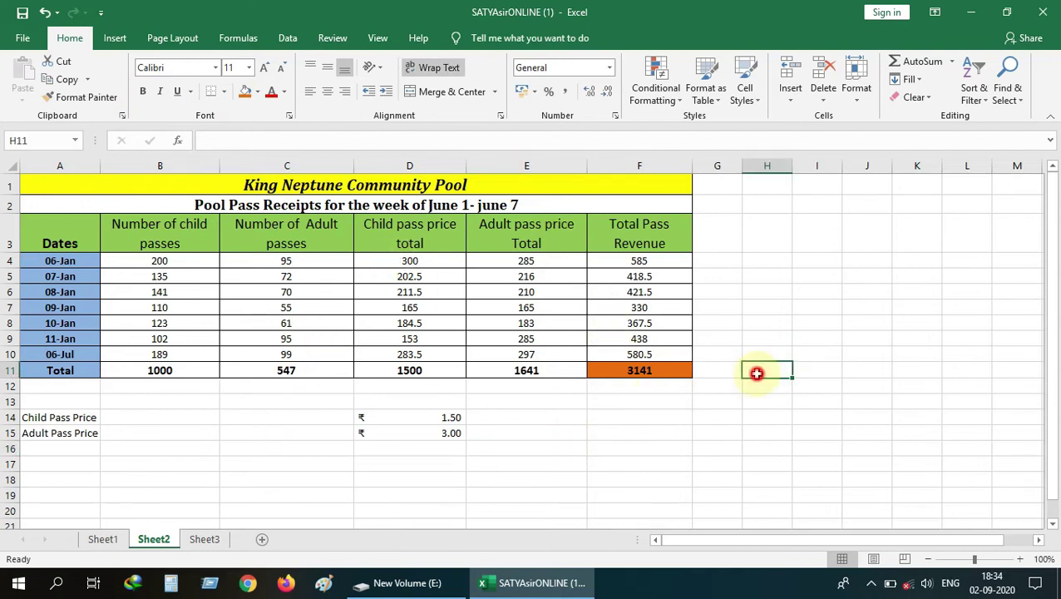
{"action": "left_click_drag", "start_coordinate": [684, 372], "coordinate": [83, 177]}
{"action": "left_click", "coordinate": [604, 441]}
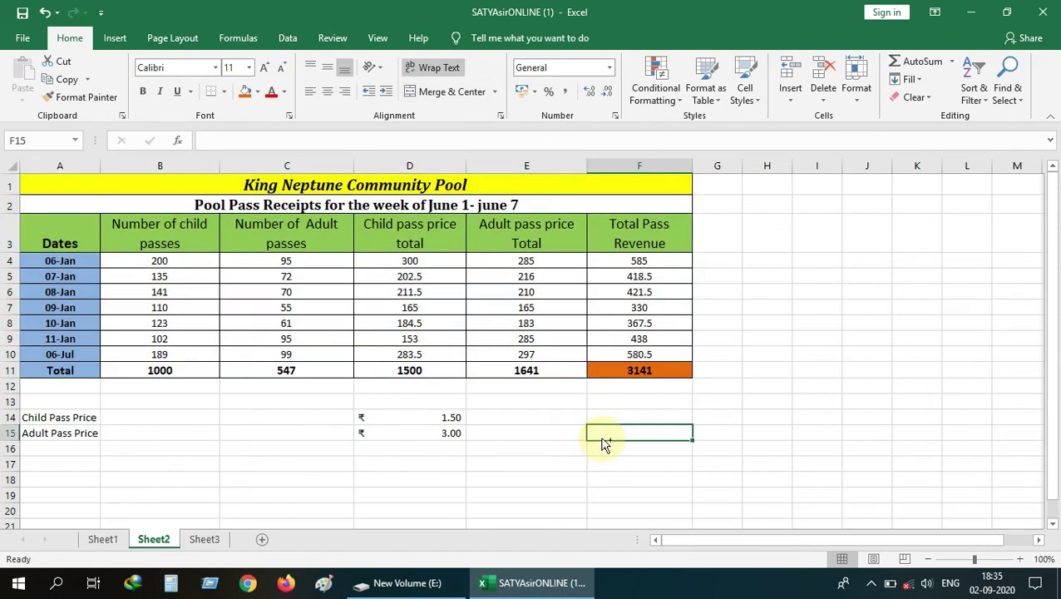
Check how the pool pass table A1:F11 fits on the page in the print preview, and return to the sheet
{"action": "key", "text": "ctrl+p"}
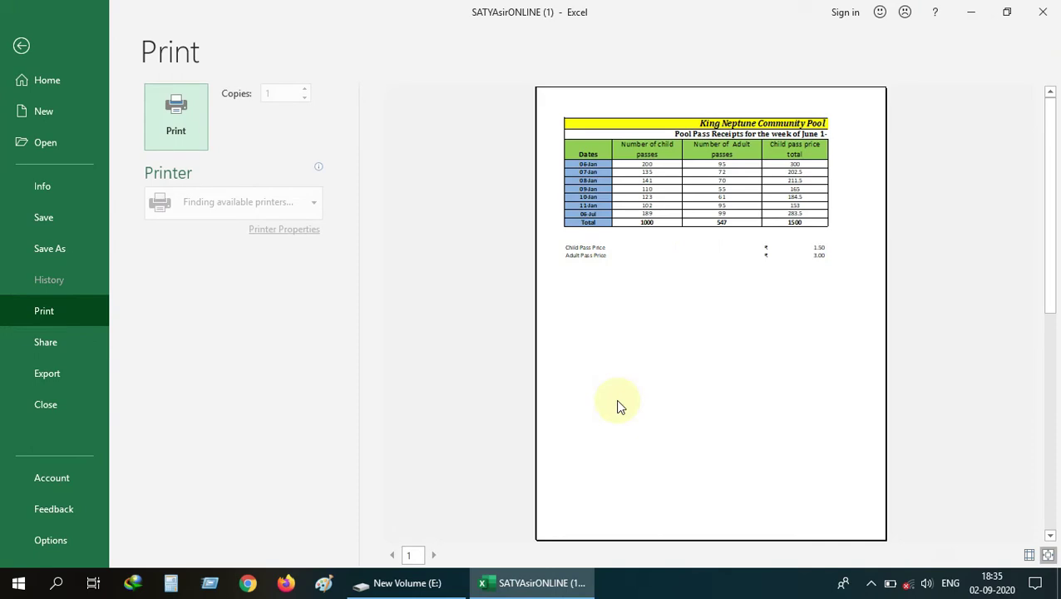
{"action": "key", "text": "Escape"}
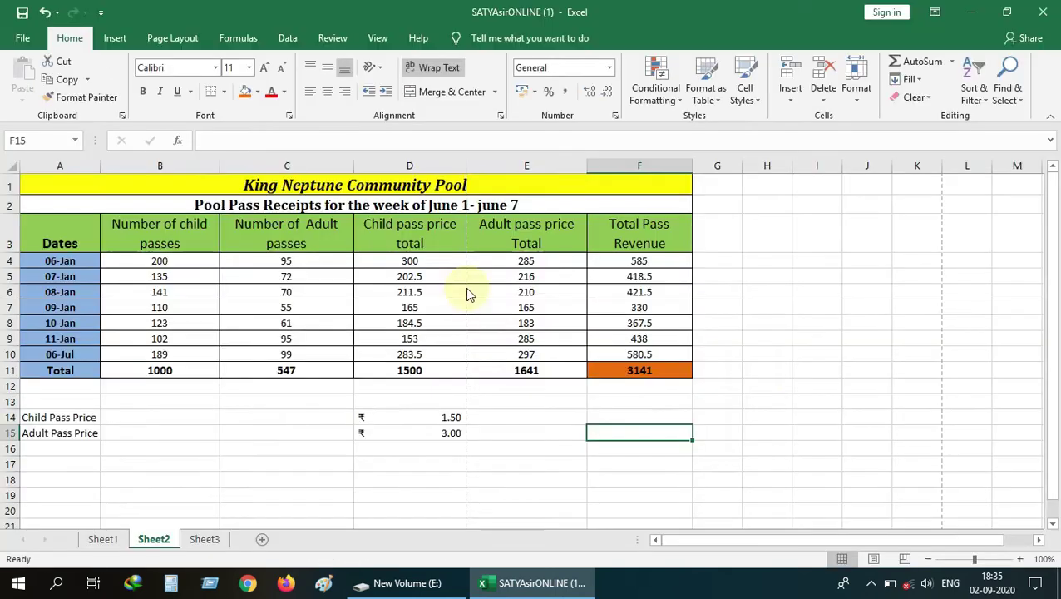
{"action": "left_click", "coordinate": [686, 371]}
{"action": "left_click_drag", "start_coordinate": [628, 363], "coordinate": [44, 180]}
{"action": "key", "text": "ctrl+p"}
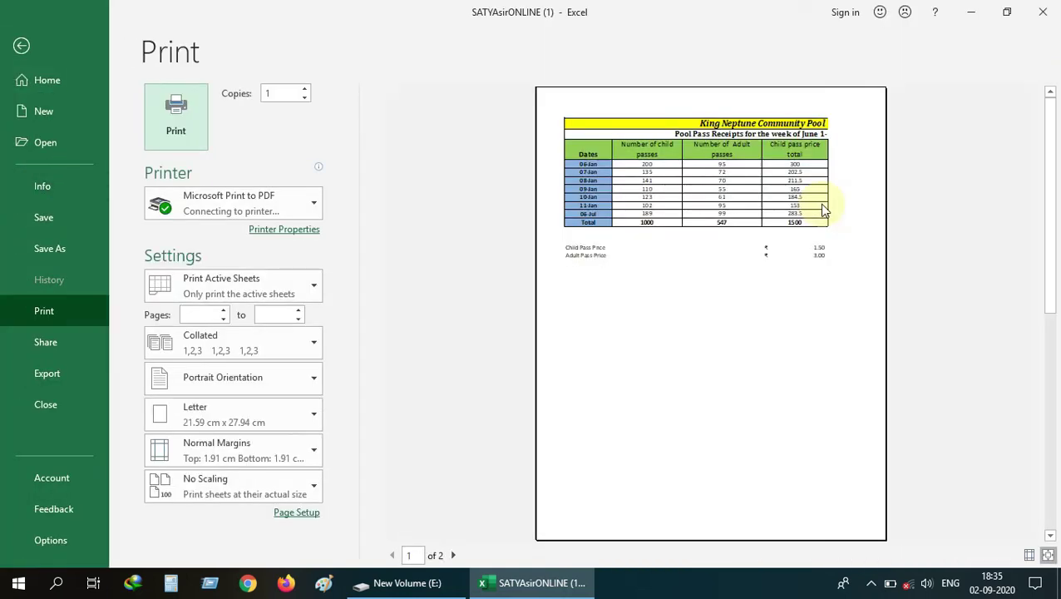
{"action": "key", "text": "Escape"}
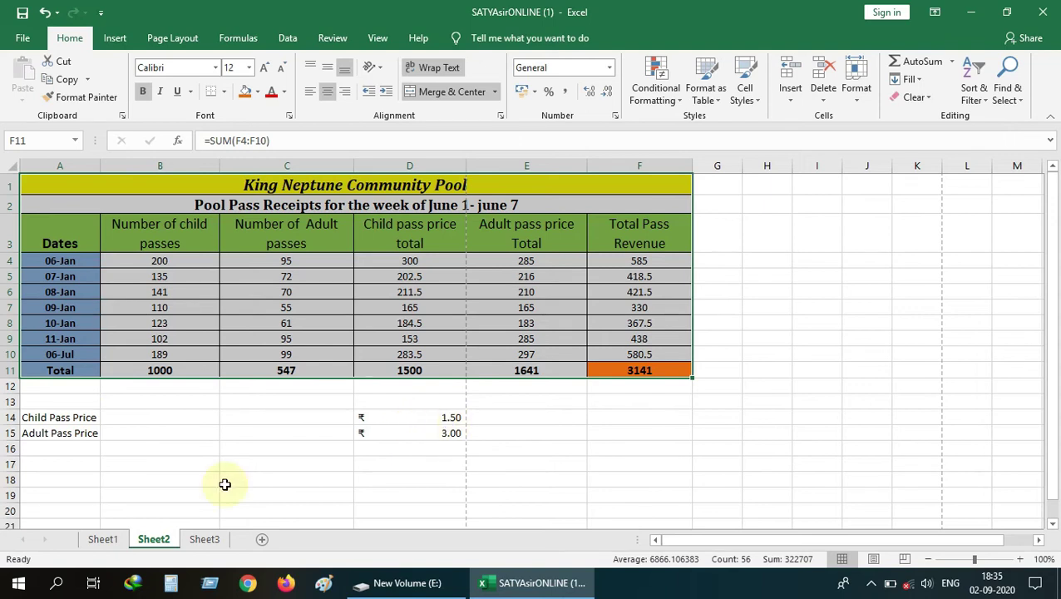
Clear the Child Pass Price and Adult Pass Price labels and amounts in rows 14 and 15
{"action": "left_click", "coordinate": [427, 436]}
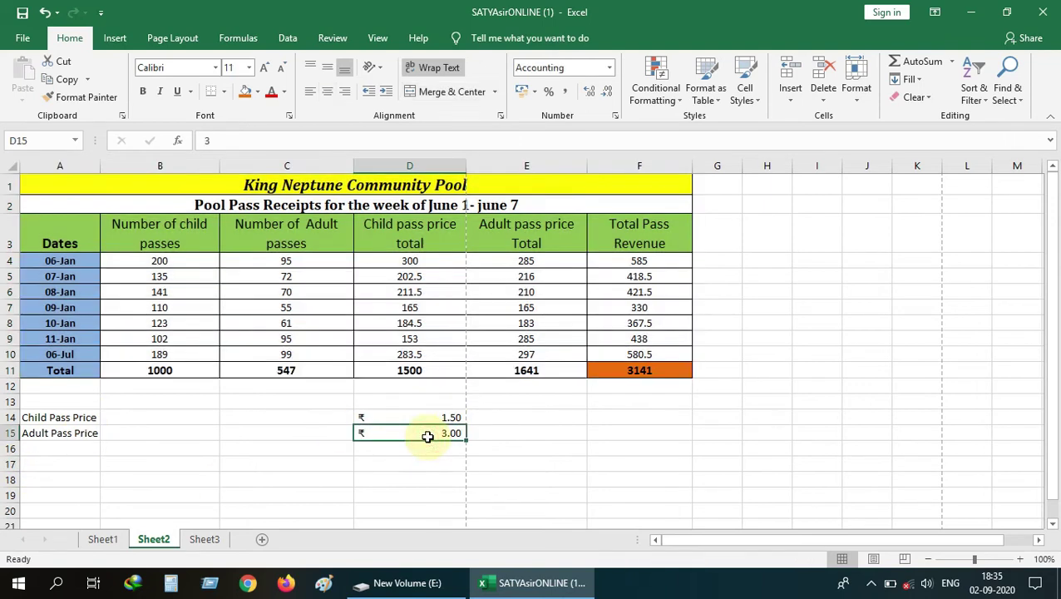
{"action": "key", "text": "BackSpace"}
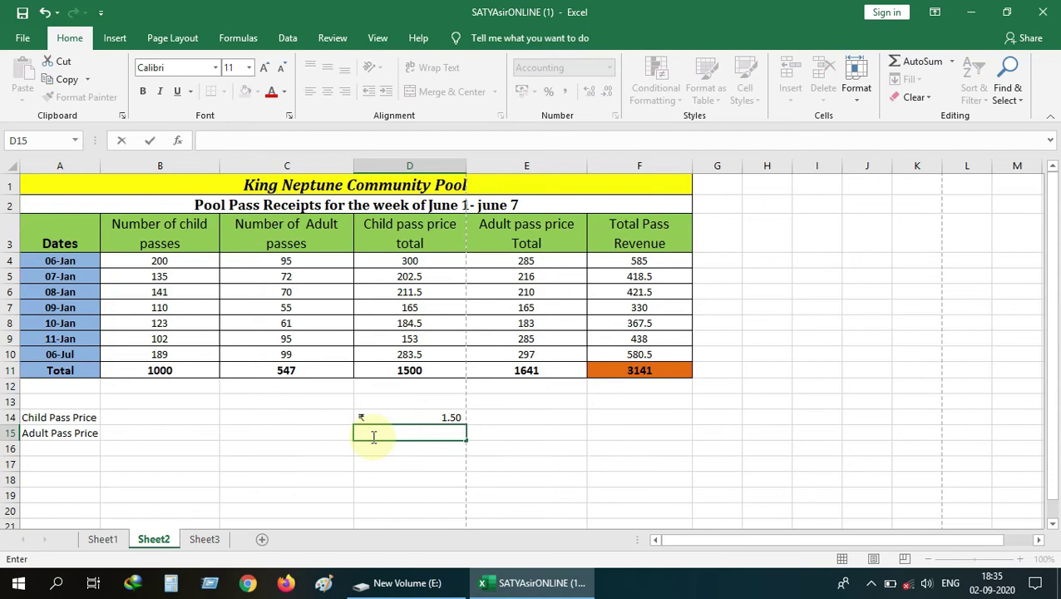
{"action": "left_click", "coordinate": [449, 417]}
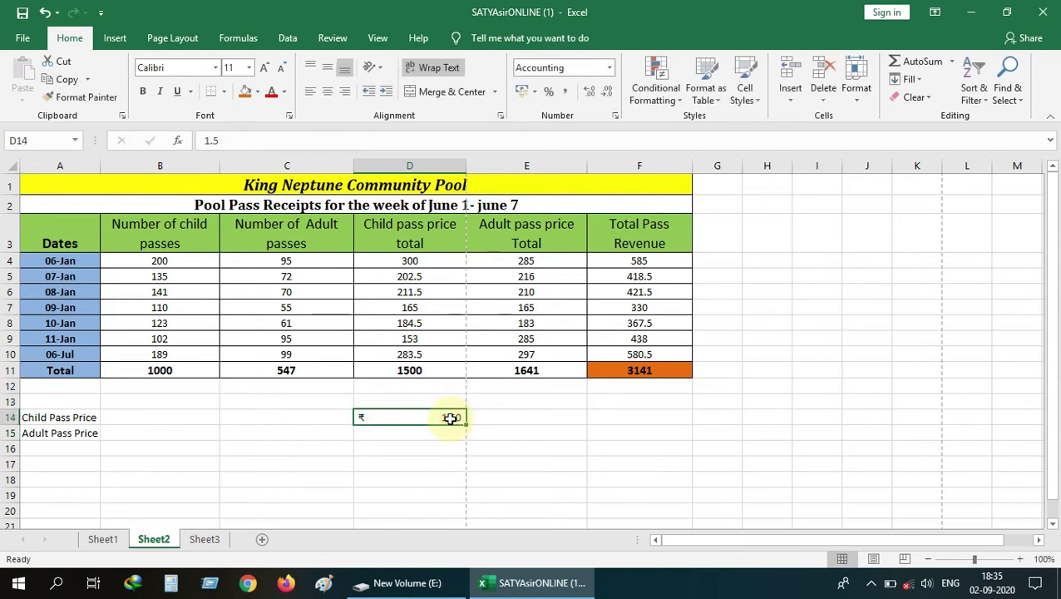
{"action": "key", "text": "BackSpace"}
{"action": "left_click", "coordinate": [79, 416]}
{"action": "key", "text": "BackSpace"}
{"action": "left_click", "coordinate": [78, 433]}
{"action": "key", "text": "BackSpace"}
{"action": "left_click", "coordinate": [198, 463]}
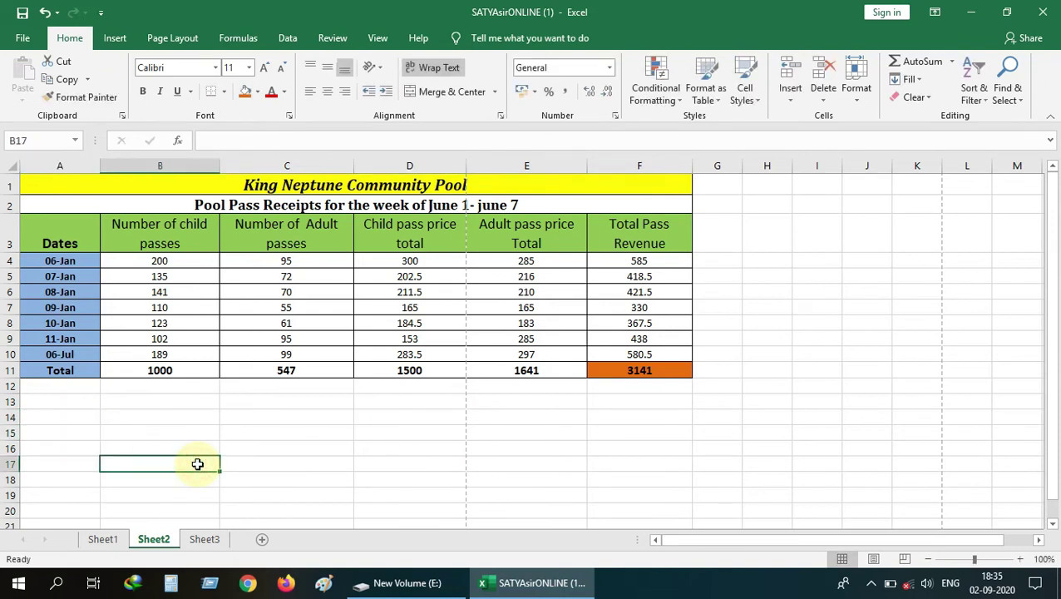
Set the page orientation to landscape in the print settings and return to the sheet
{"action": "key", "text": "ctrl+p"}
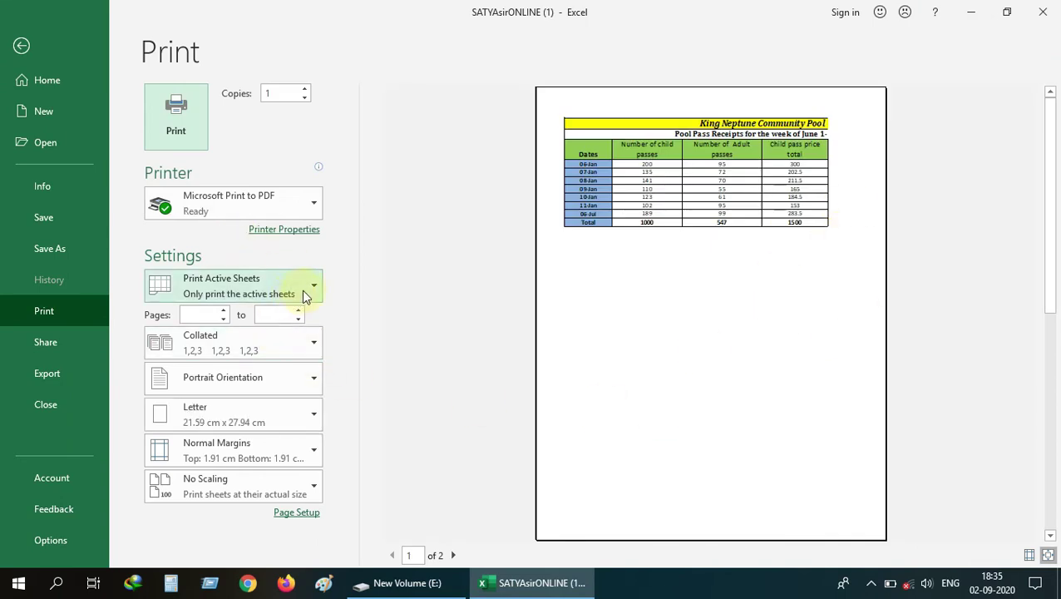
{"action": "left_click", "coordinate": [296, 379]}
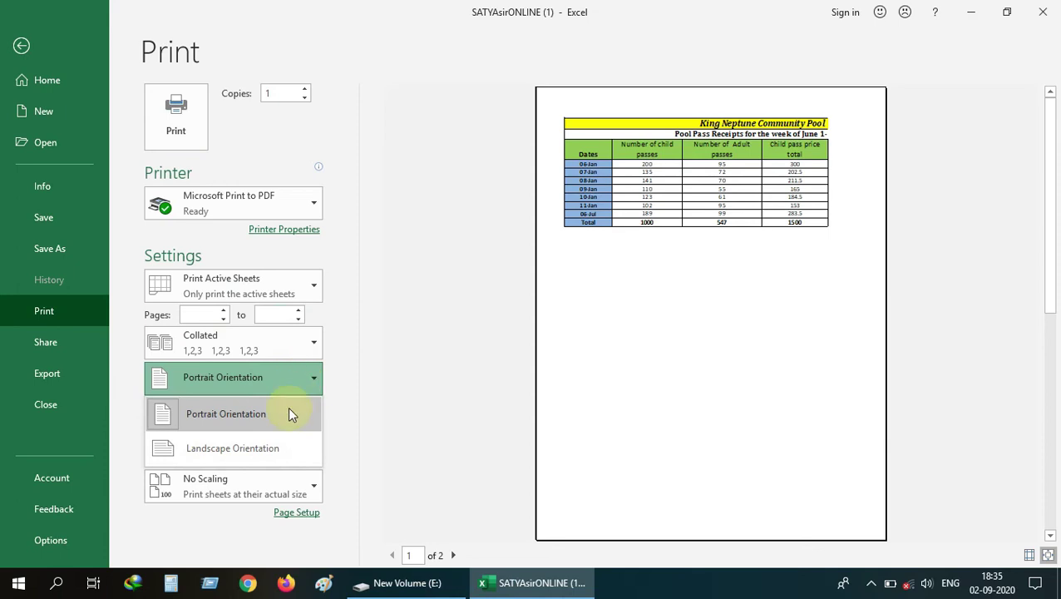
{"action": "left_click", "coordinate": [275, 450]}
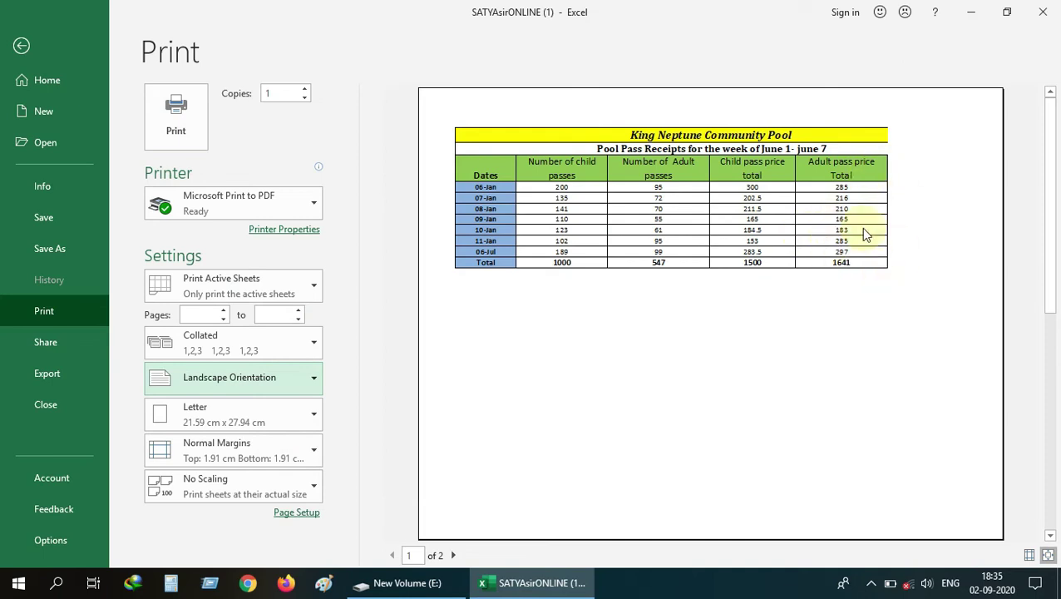
{"action": "key", "text": "Escape"}
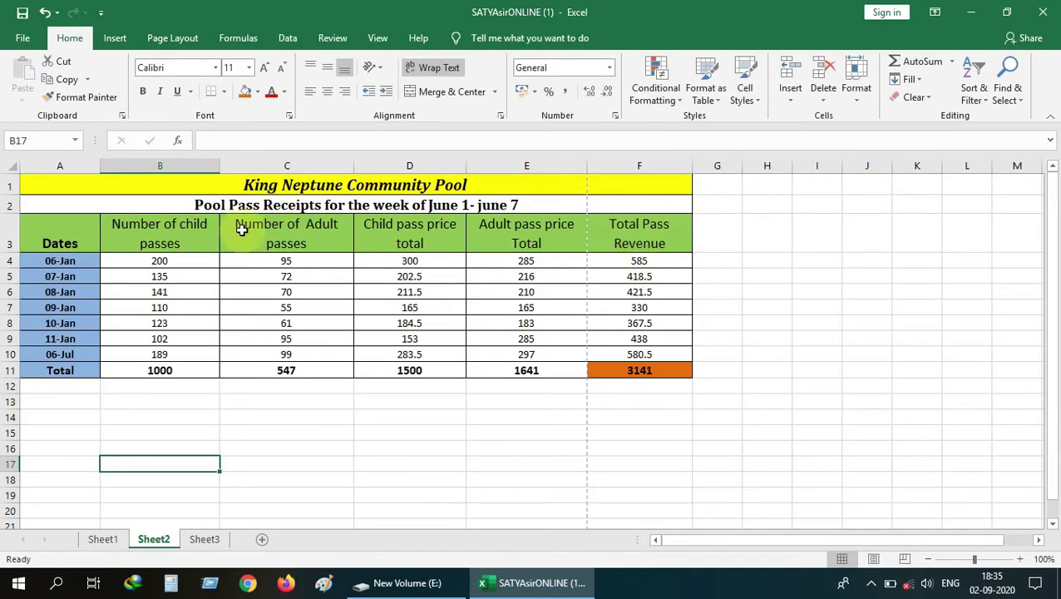
Narrow column B slightly so the table through column F fits on one page, and check it in the print preview
{"action": "left_click_drag", "start_coordinate": [221, 169], "coordinate": [205, 169]}
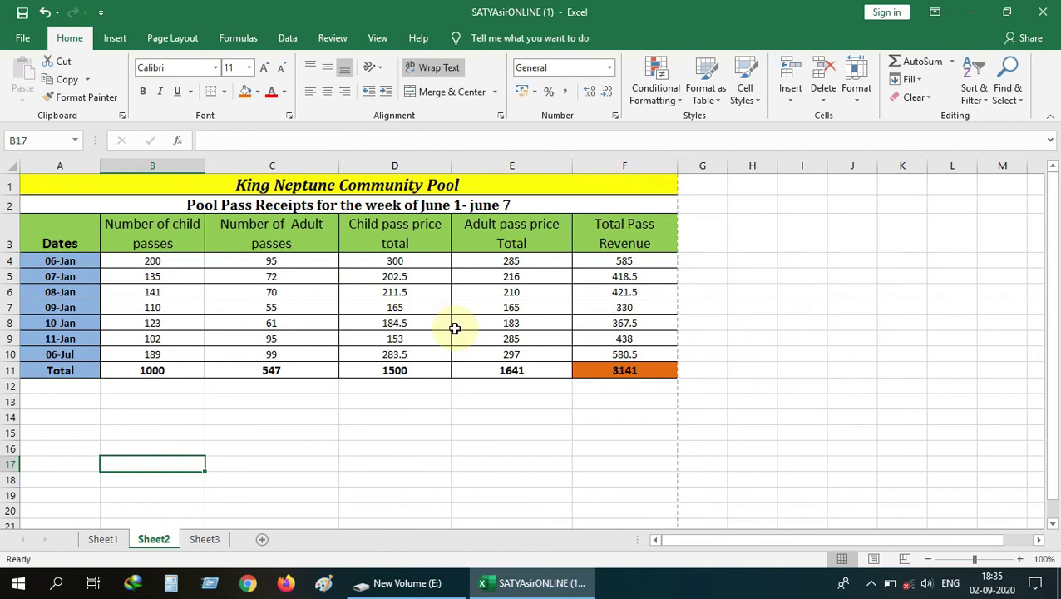
{"action": "key", "text": "ctrl+p"}
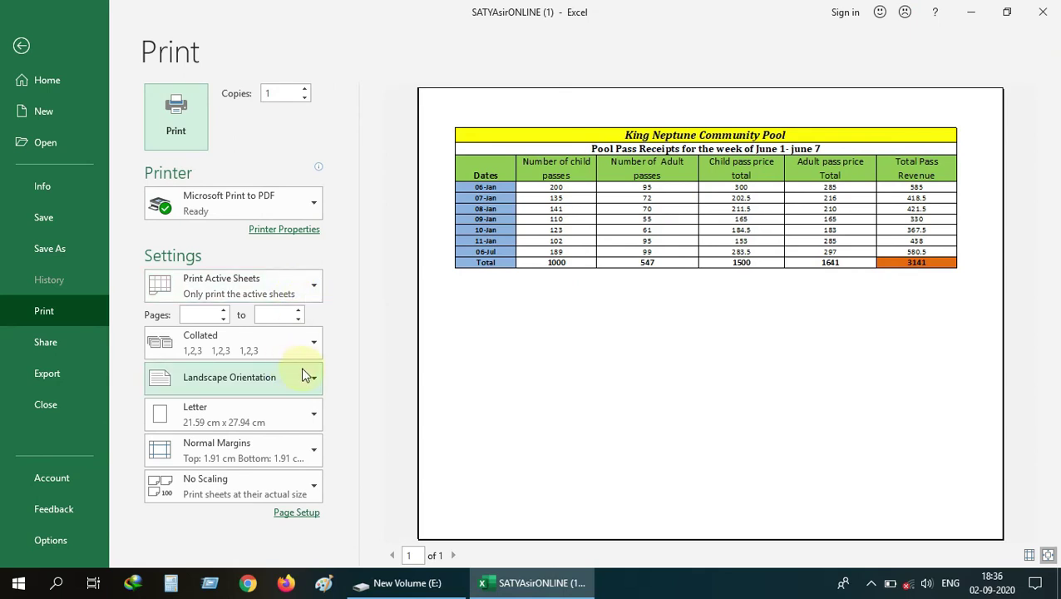
Switch the page to portrait orientation and set the paper size to A4
{"action": "left_click", "coordinate": [306, 377]}
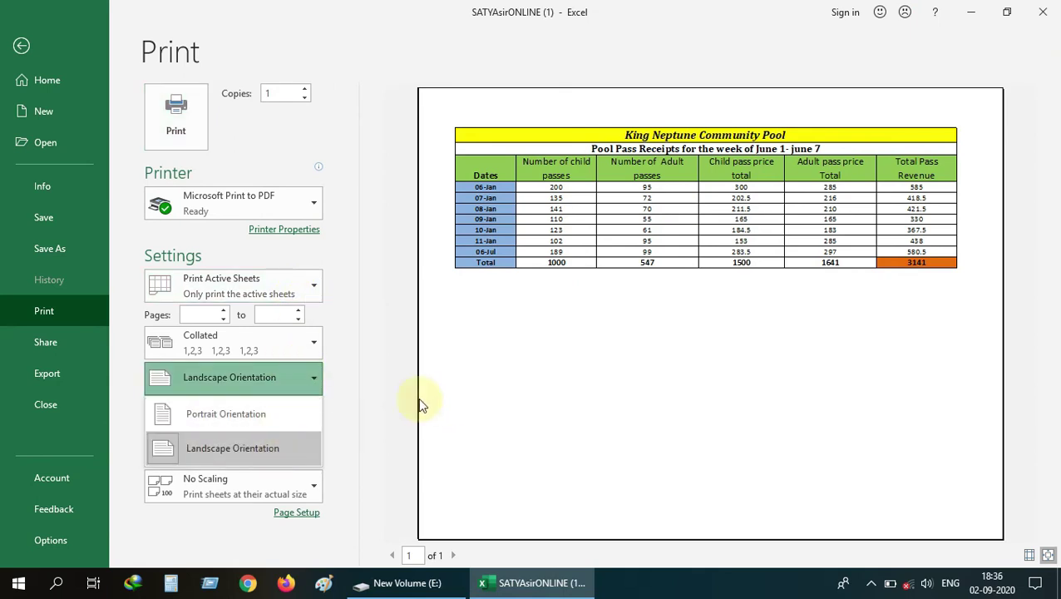
{"action": "left_click", "coordinate": [260, 415]}
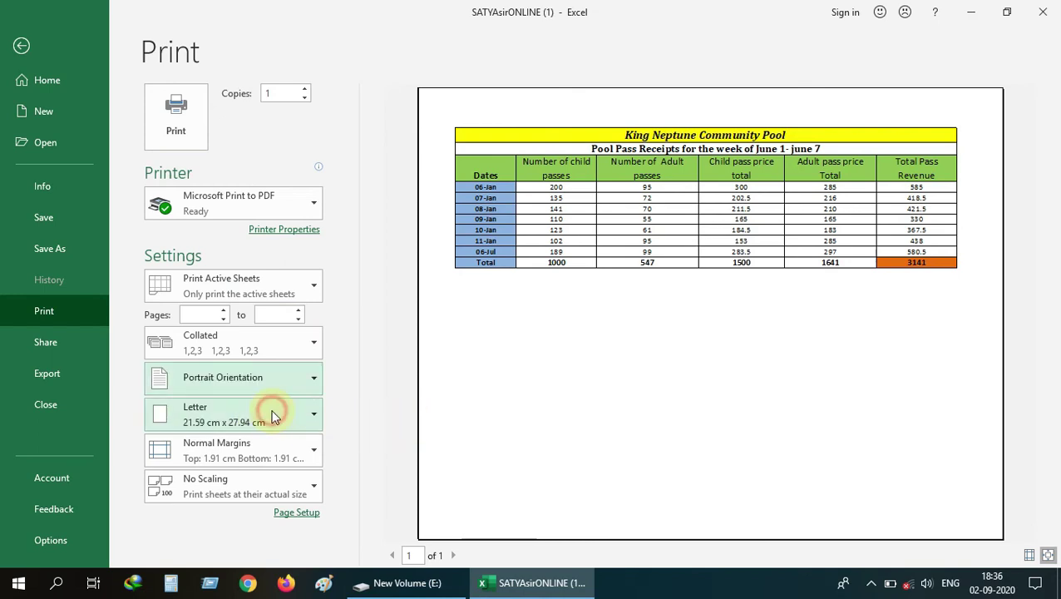
{"action": "left_click", "coordinate": [296, 414]}
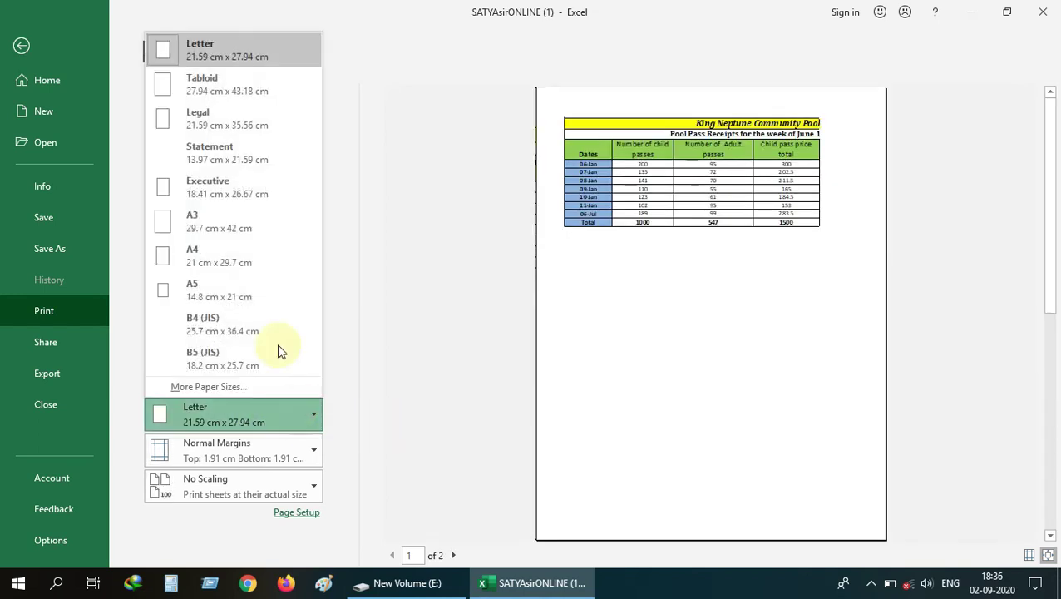
{"action": "left_click", "coordinate": [226, 249]}
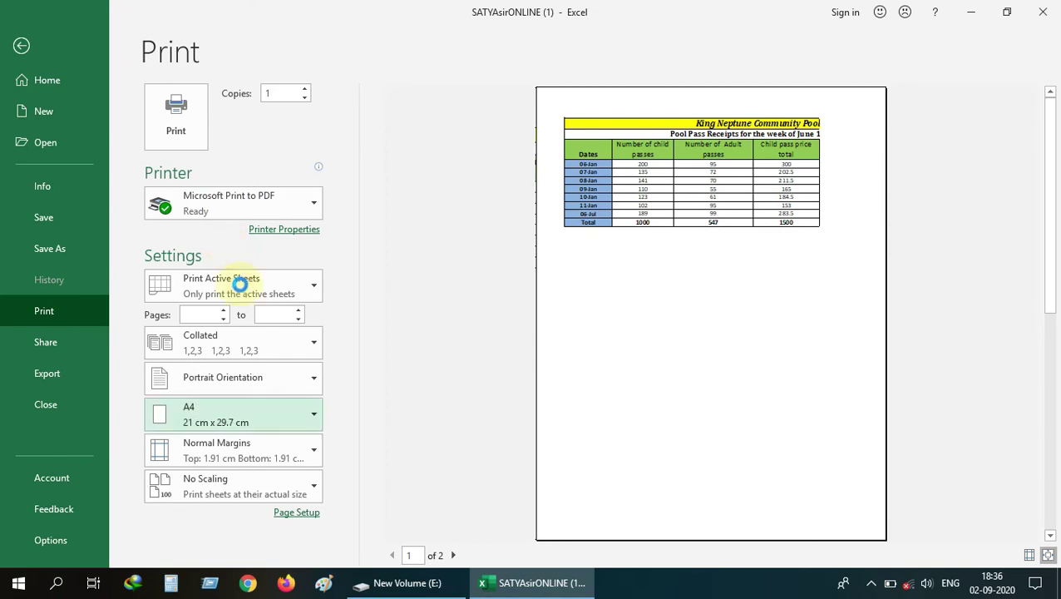
Change the A4 page back to landscape orientation and return to the sheet
{"action": "left_click", "coordinate": [266, 380]}
{"action": "left_click", "coordinate": [257, 419]}
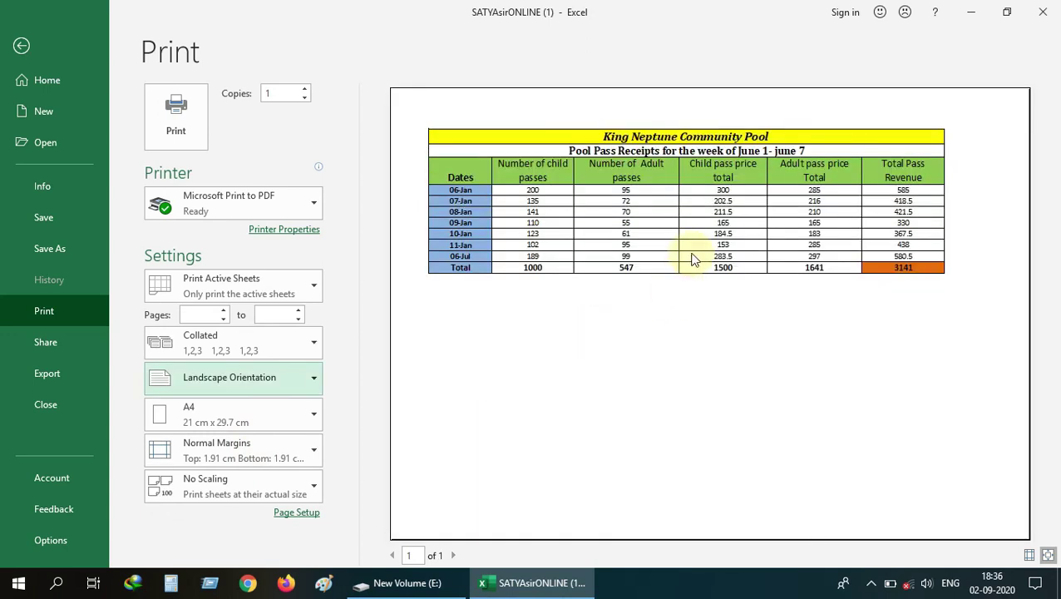
{"action": "key", "text": "Escape"}
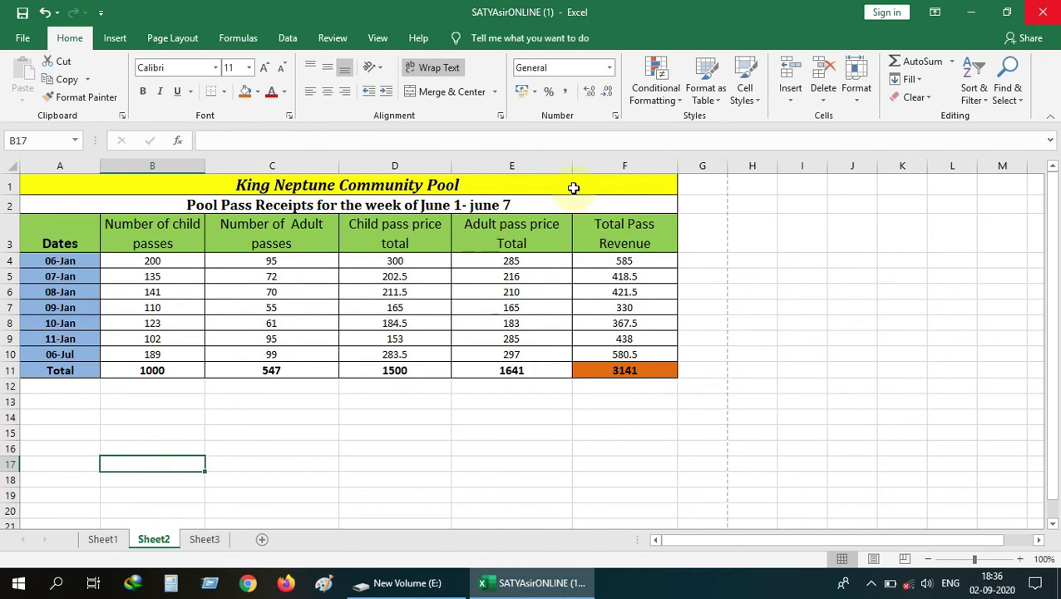
Rename the Sheet2 worksheet as Pool price list
{"action": "right_click", "coordinate": [154, 541]}
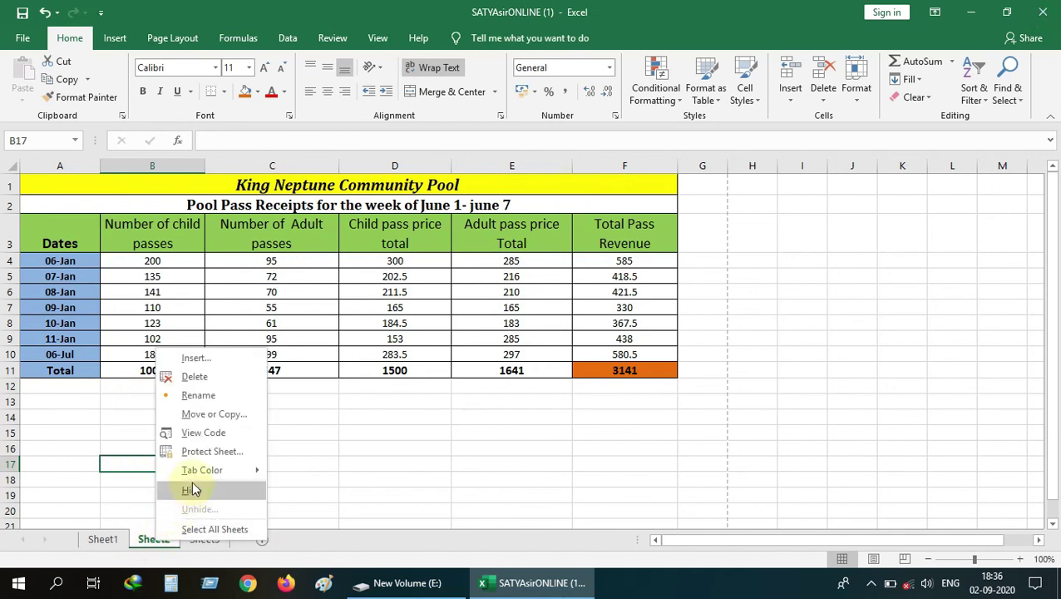
{"action": "left_click", "coordinate": [208, 398]}
{"action": "type", "text": "Pool price"}
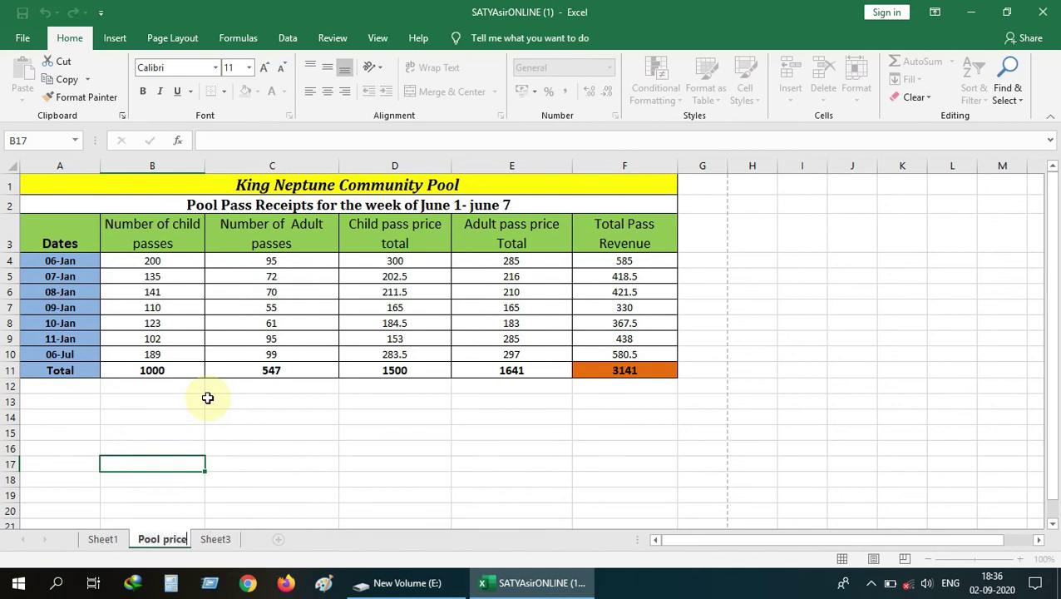
{"action": "key", "text": "Return"}
{"action": "type", "text": "st"}
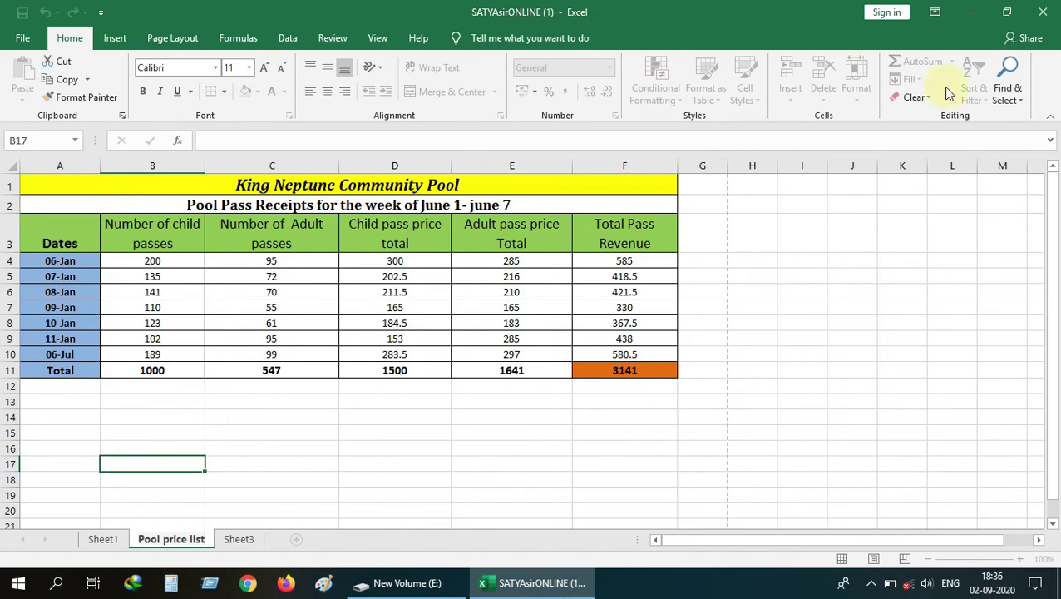
Close the workbook and return to the desktop
{"action": "left_click", "coordinate": [1043, 11]}
{"action": "left_click", "coordinate": [473, 310]}
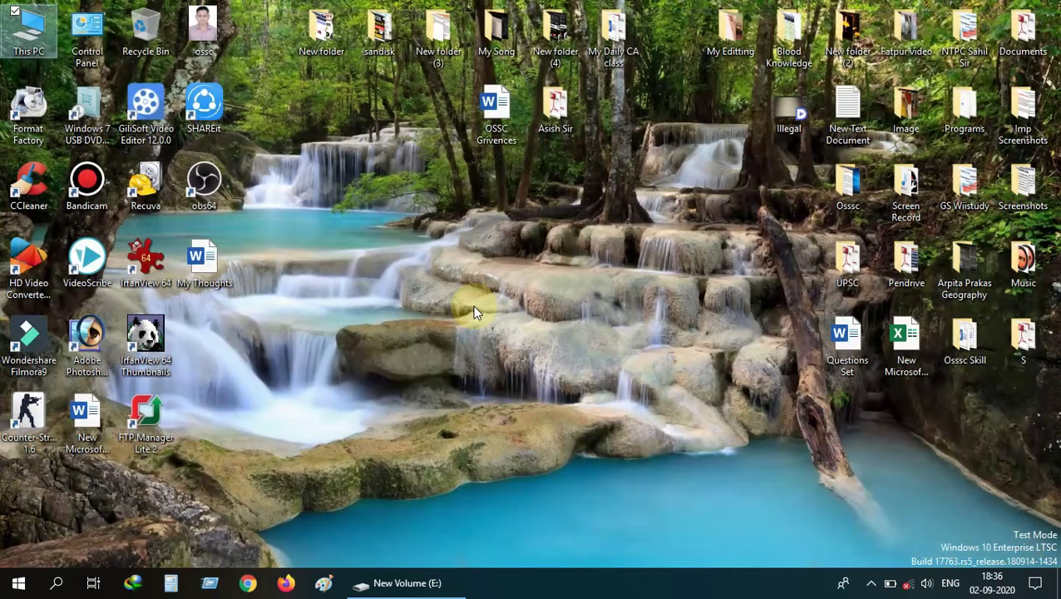
{"action": "right_click", "coordinate": [366, 266]}
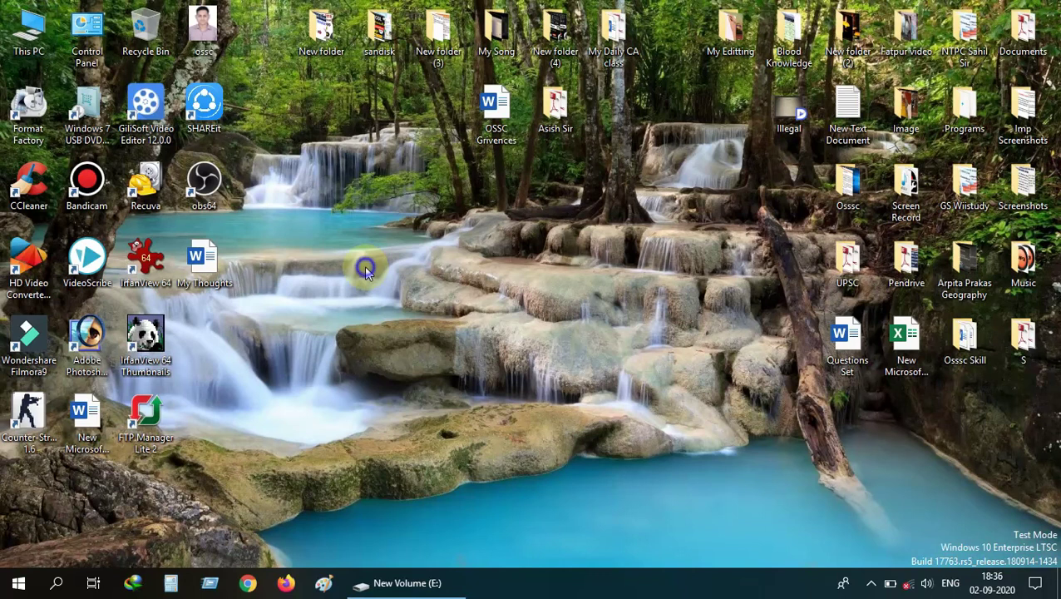
{"action": "left_click", "coordinate": [412, 313]}
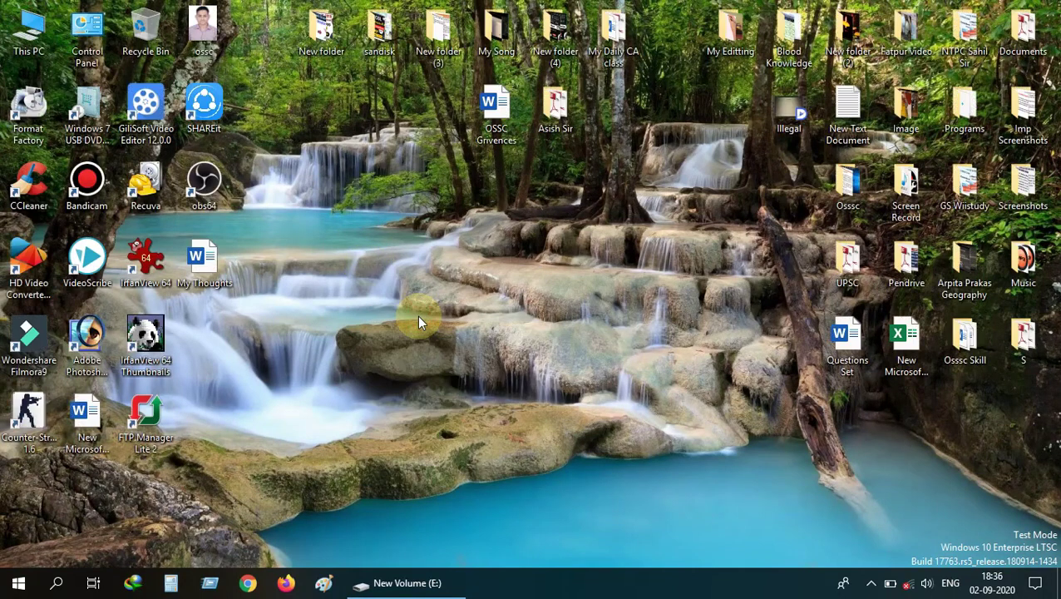